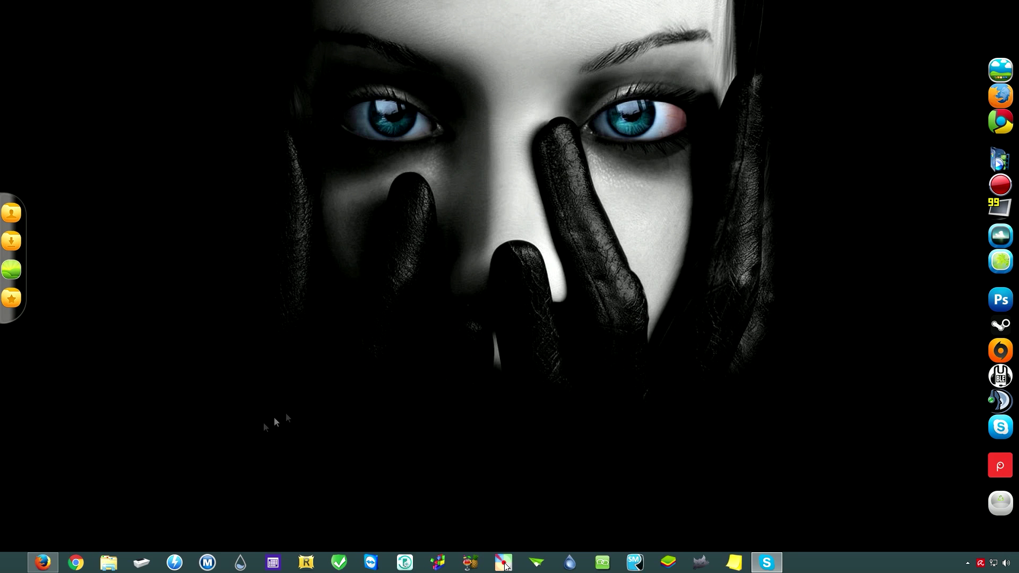
Switch to Firefox and download the Revo Uninstaller installer, saving revosetup.exe, and minimize the browser
click(51, 566)
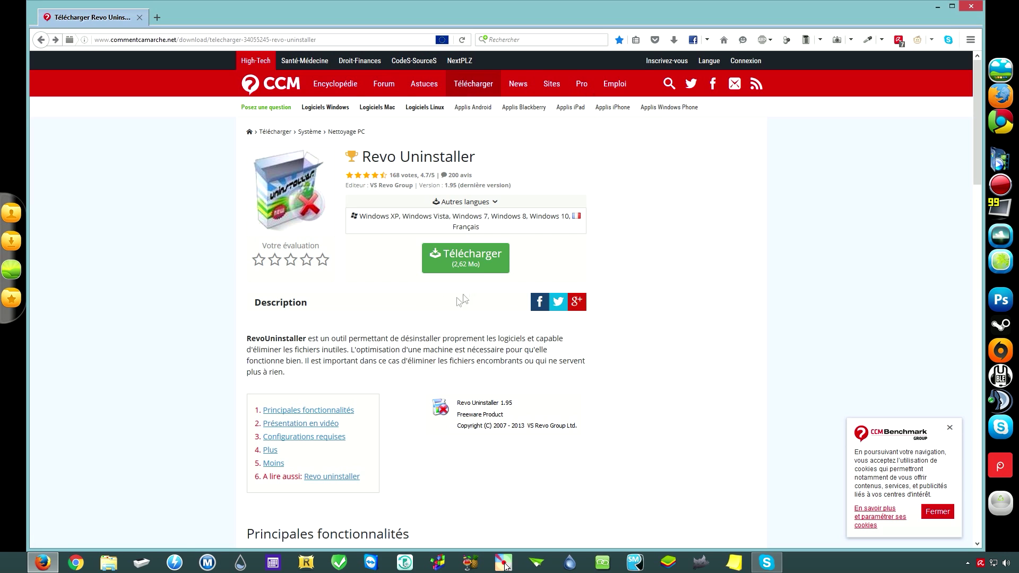
click(464, 259)
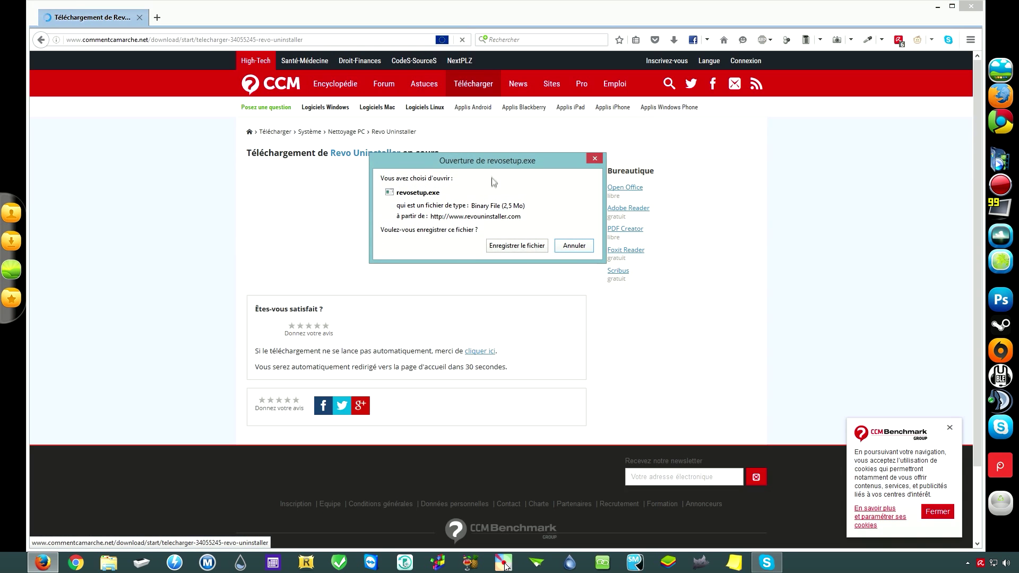
click(485, 250)
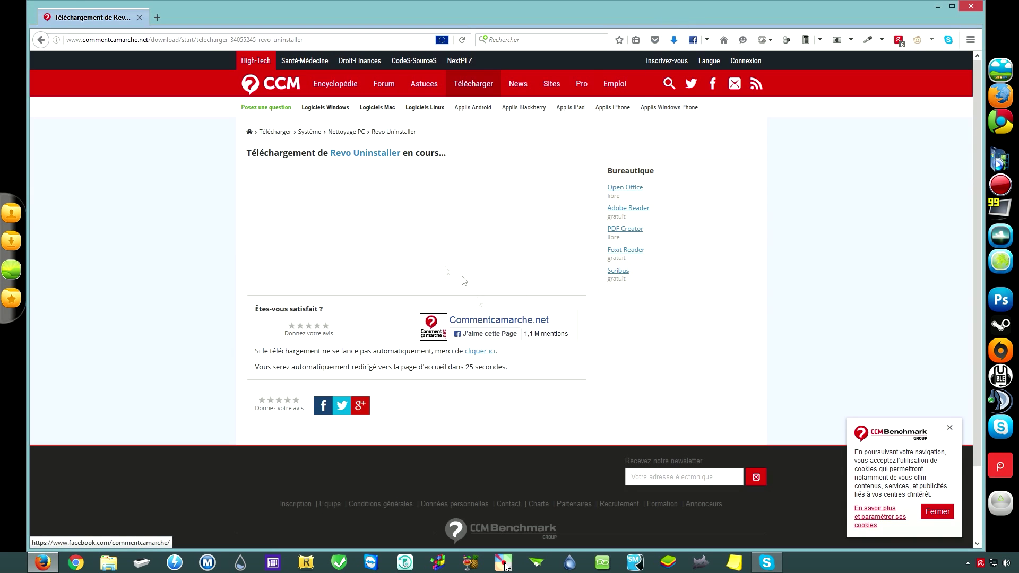
click(937, 7)
Run revosetup.exe from the Downloads folder, choosing to run it anyway and allowing it to modify the computer
click(11, 241)
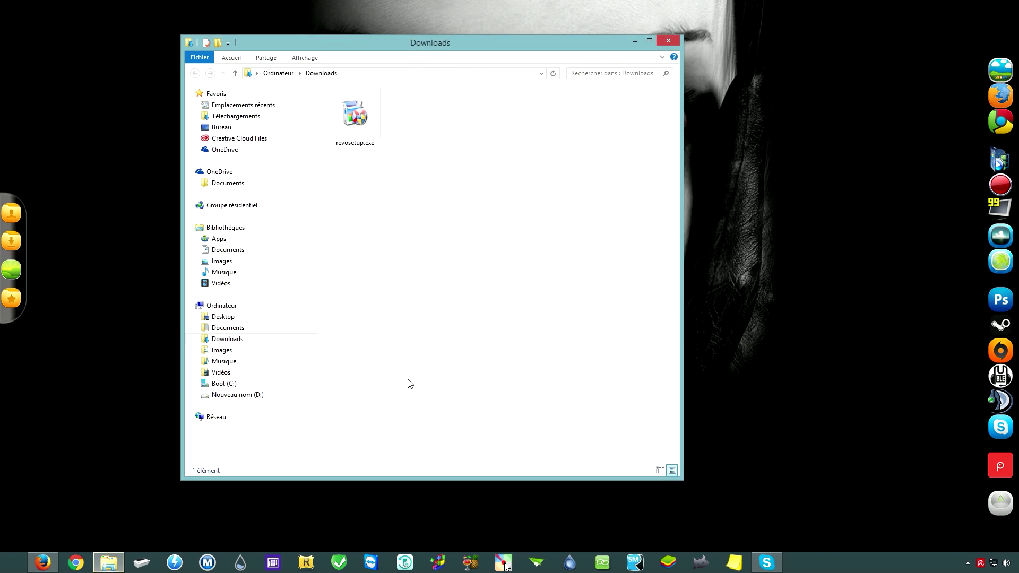
drag(467, 48, 519, 48)
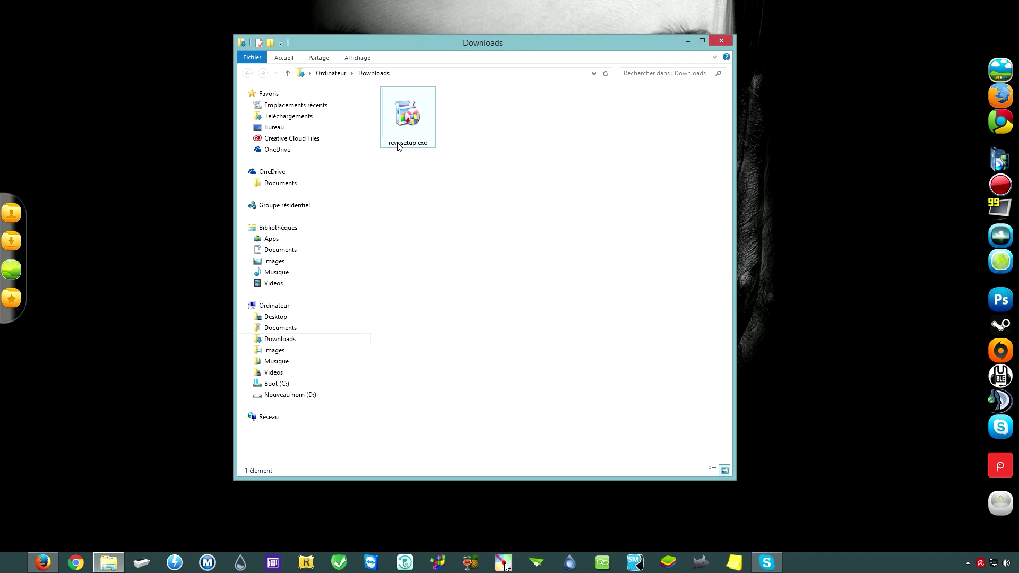
click(406, 121)
right_click(406, 121)
click(473, 150)
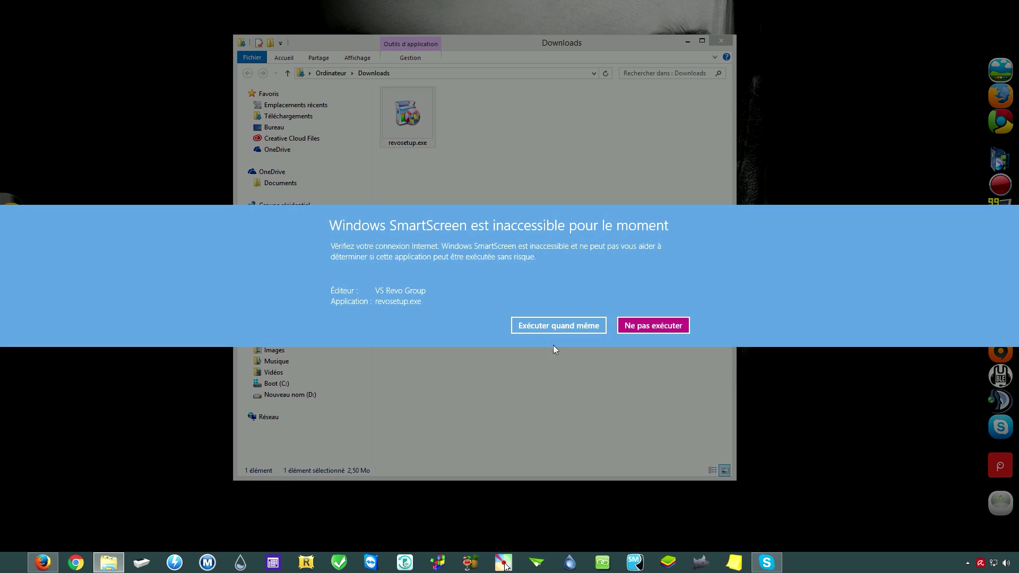
click(550, 328)
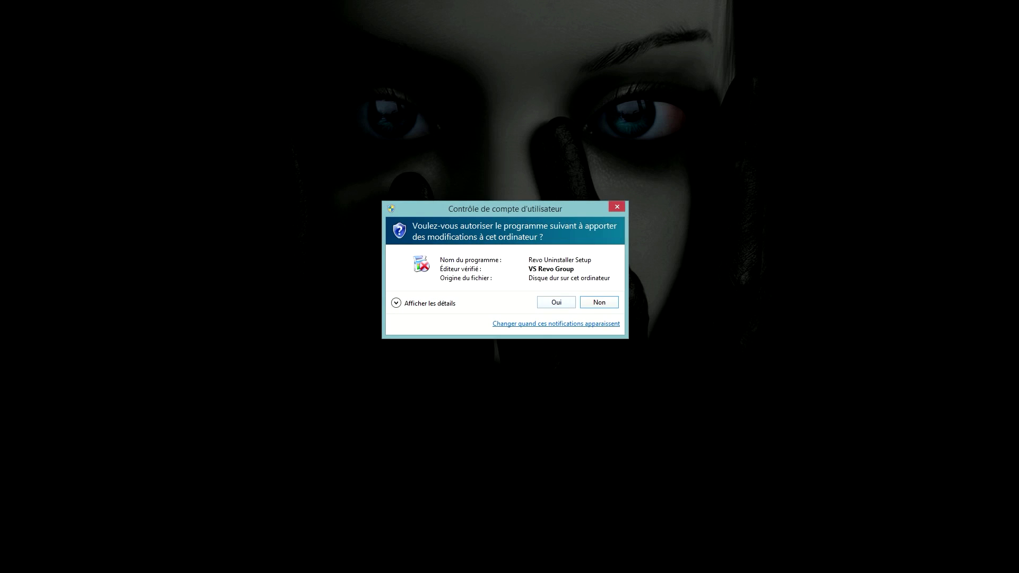
click(556, 302)
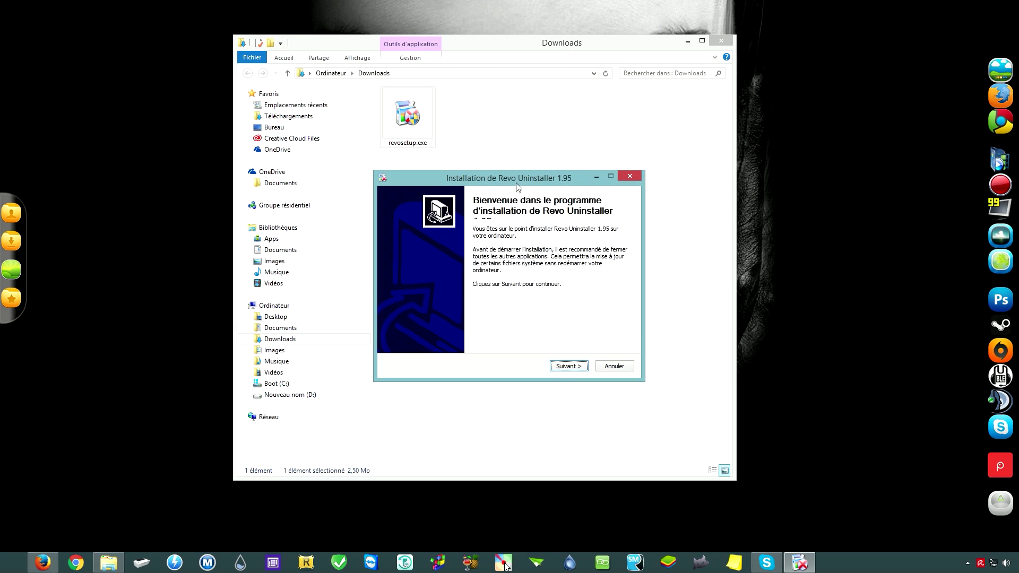
Install Revo Uninstaller 1.95 in the default folder, accepting the licence terms, and launch it on finishing
click(552, 345)
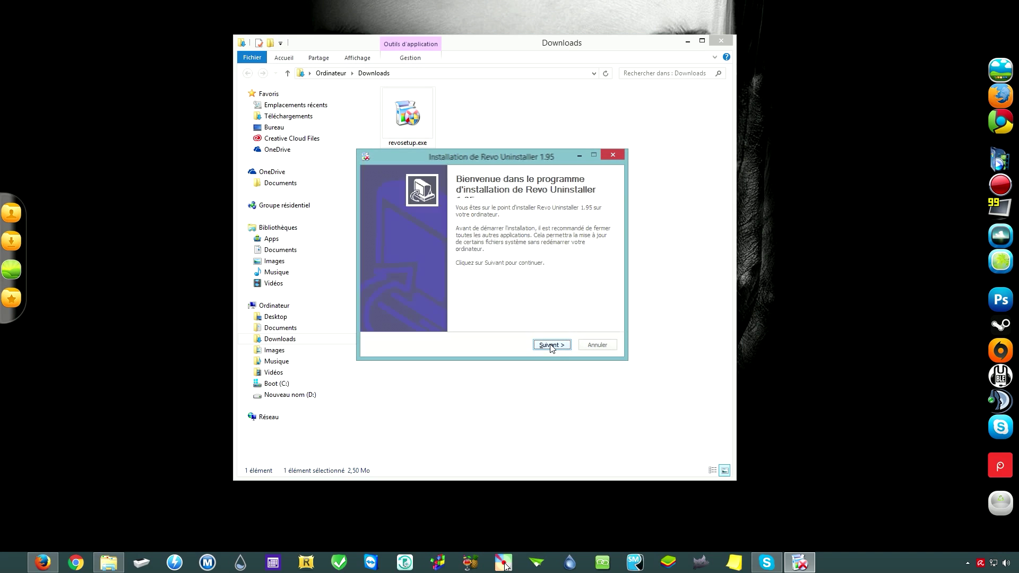
click(376, 320)
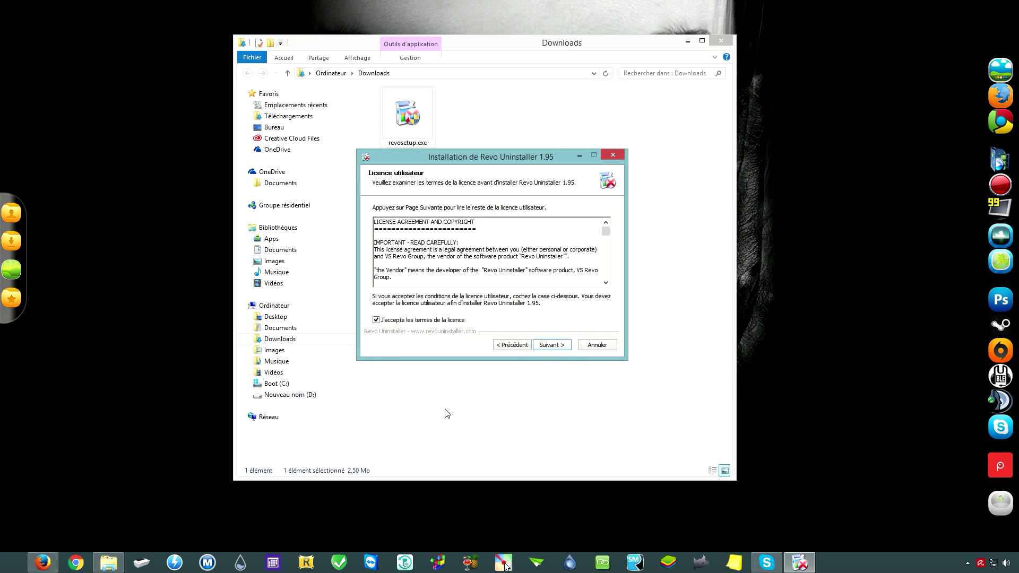
click(549, 345)
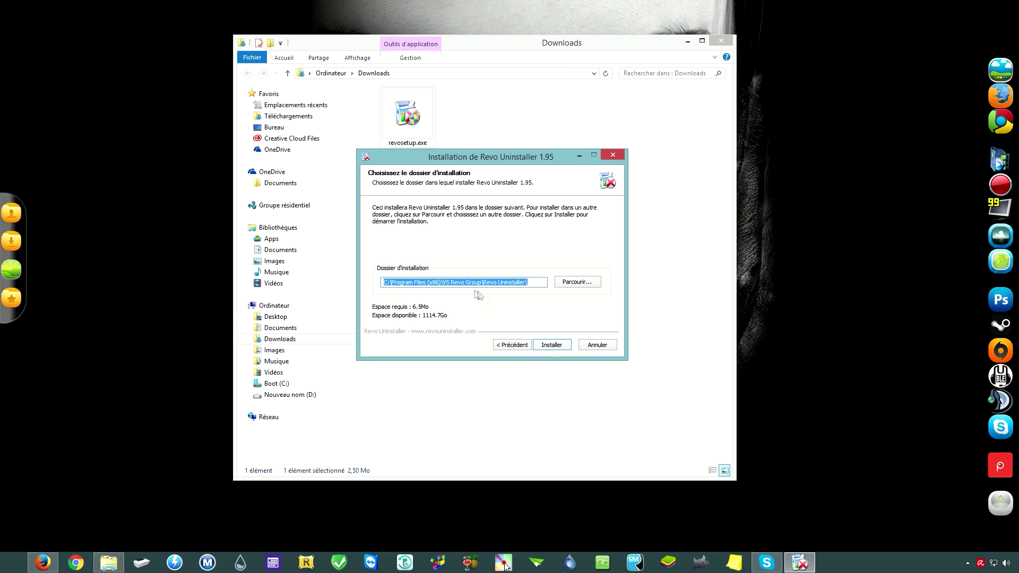
click(552, 345)
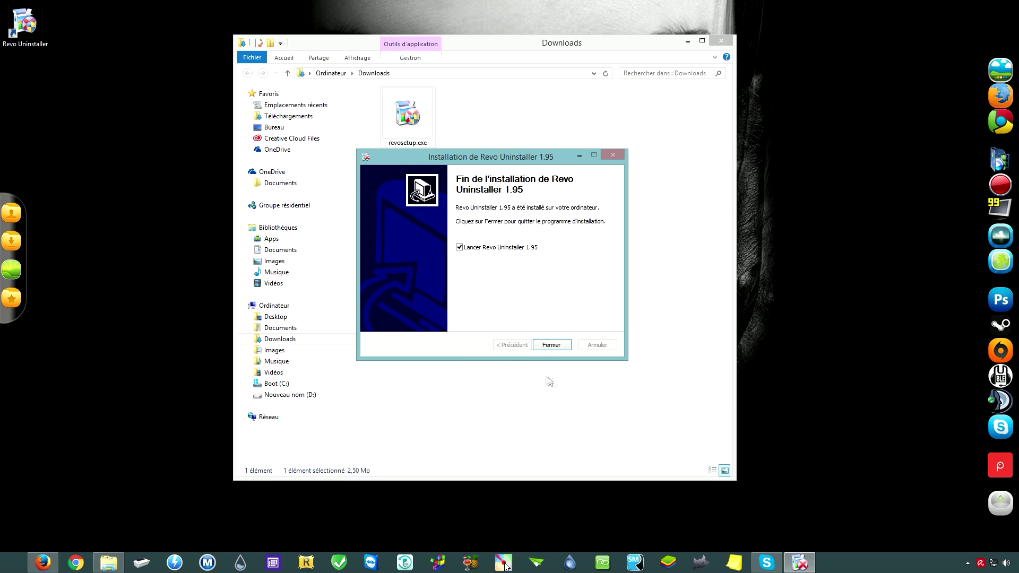
click(556, 346)
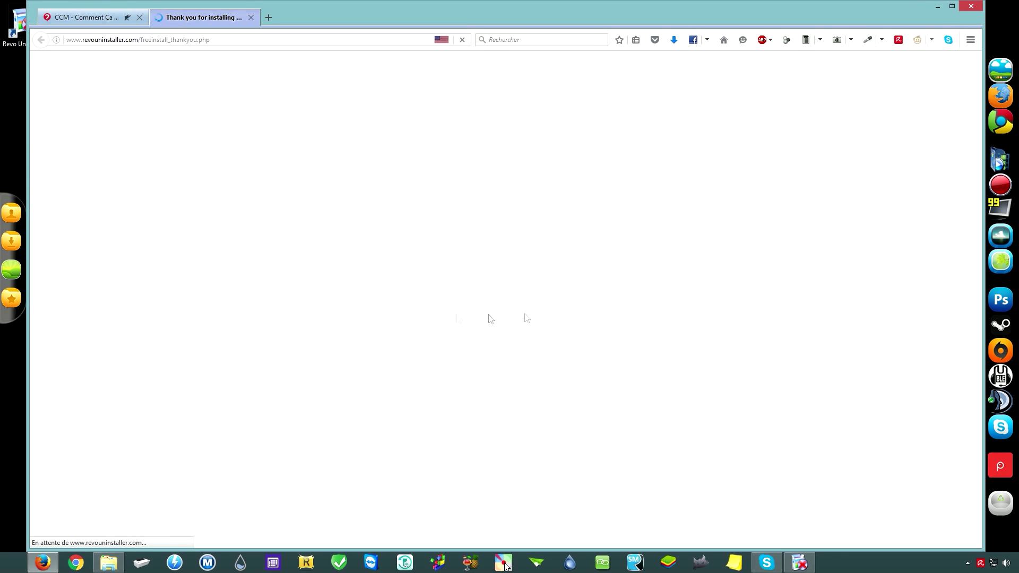
click(936, 7)
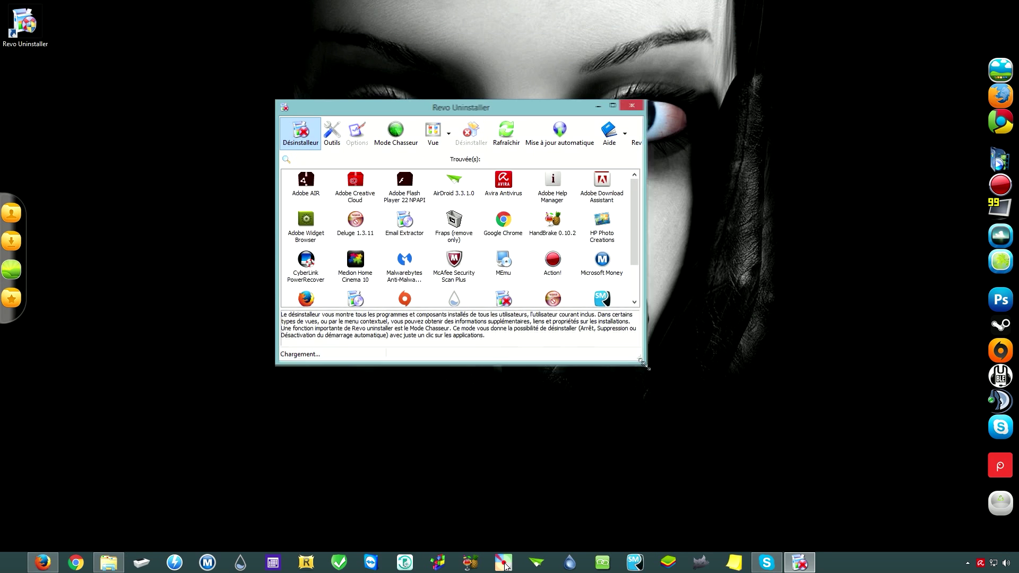
Enlarge the Revo Uninstaller window and start uninstalling McAfee Security Scan Plus from the installed programs, confirming the removal
drag(642, 361, 782, 450)
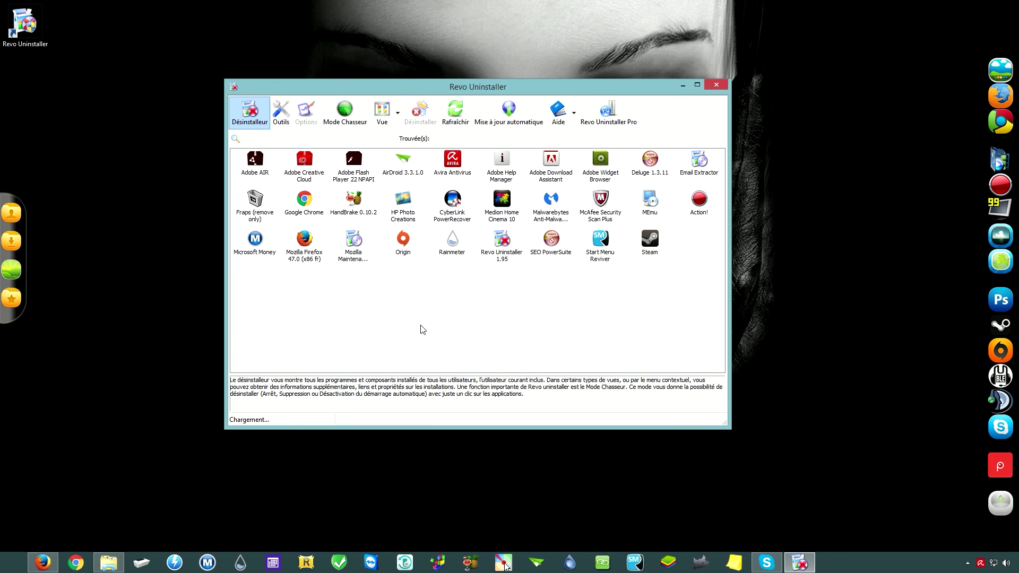
click(510, 226)
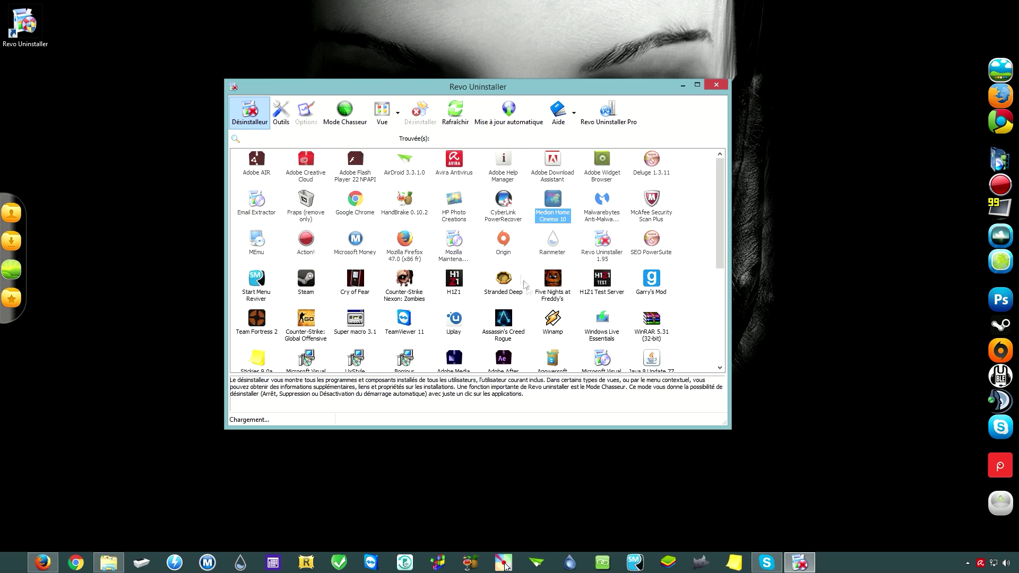
drag(720, 258, 719, 233)
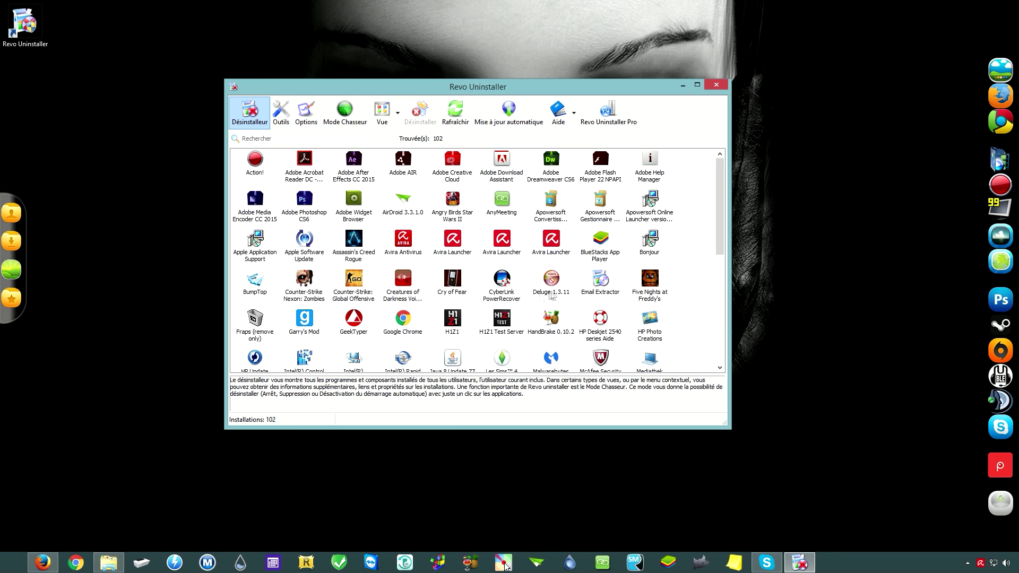
scroll(521, 293, down, 3)
scroll(521, 292, up, 2)
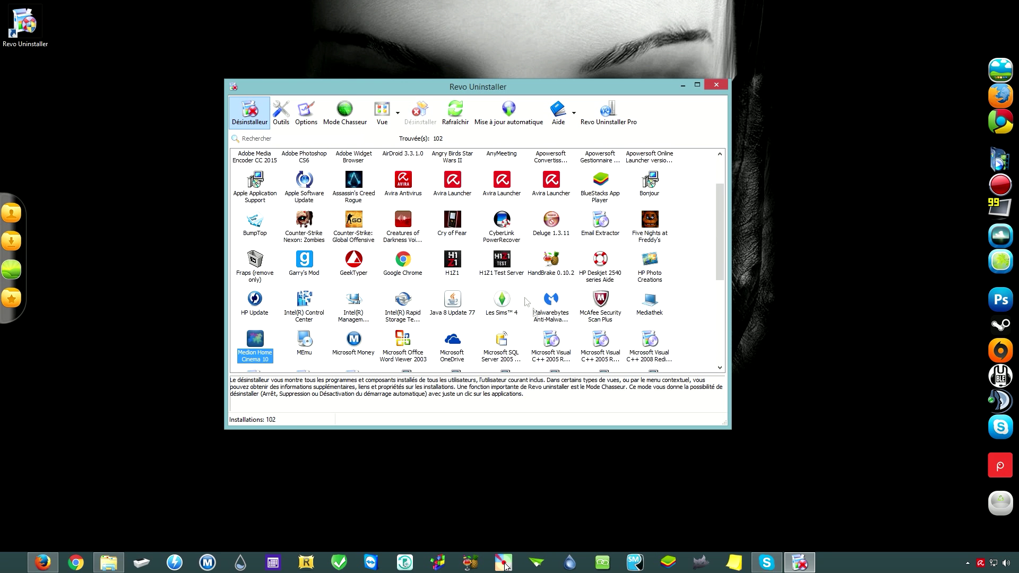
click(604, 310)
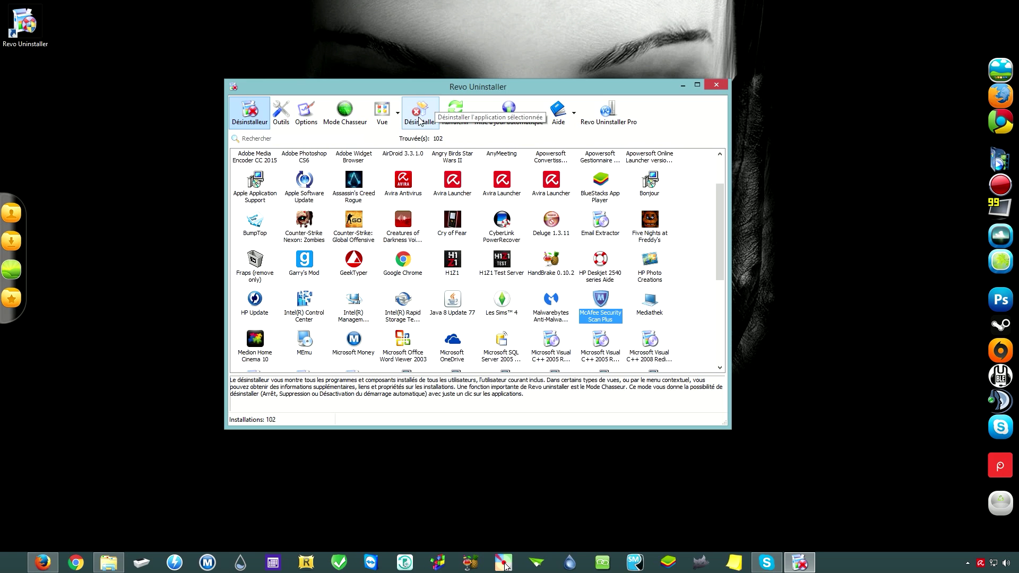
double_click(600, 313)
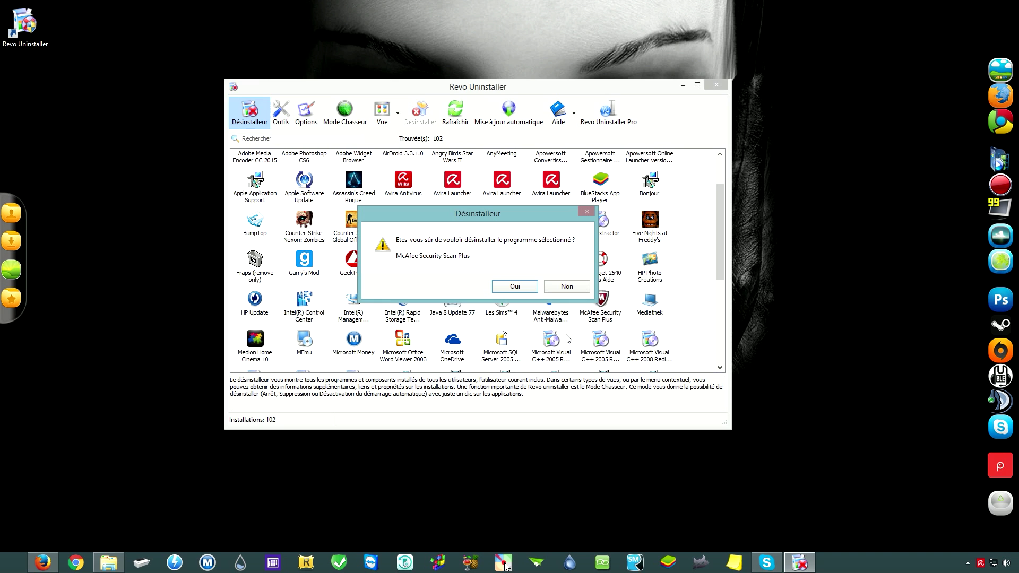
click(513, 287)
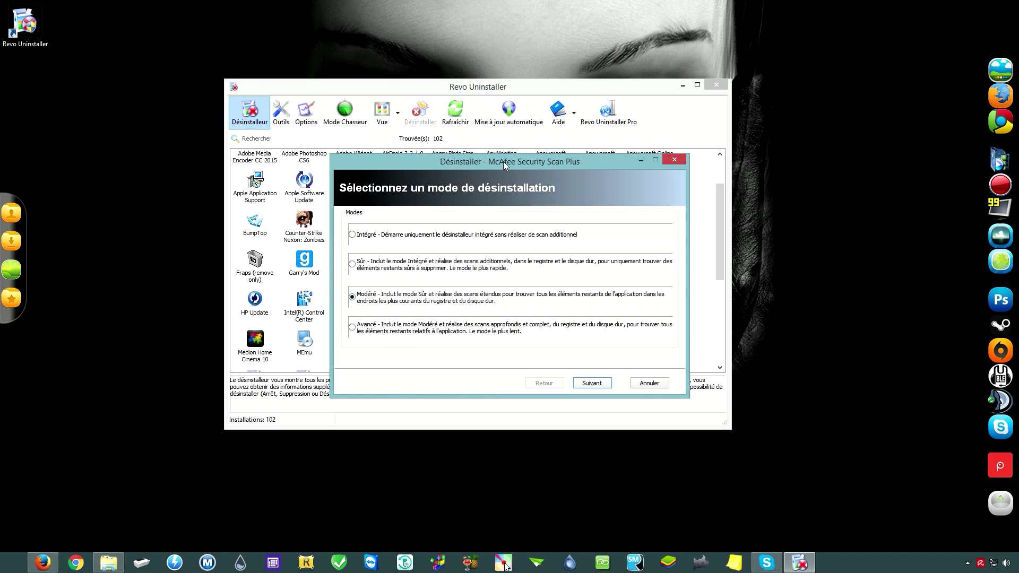
Uninstall McAfee Security Scan Plus in Modéré mode and scan for leftover items, displaying the scan results
drag(504, 166, 482, 141)
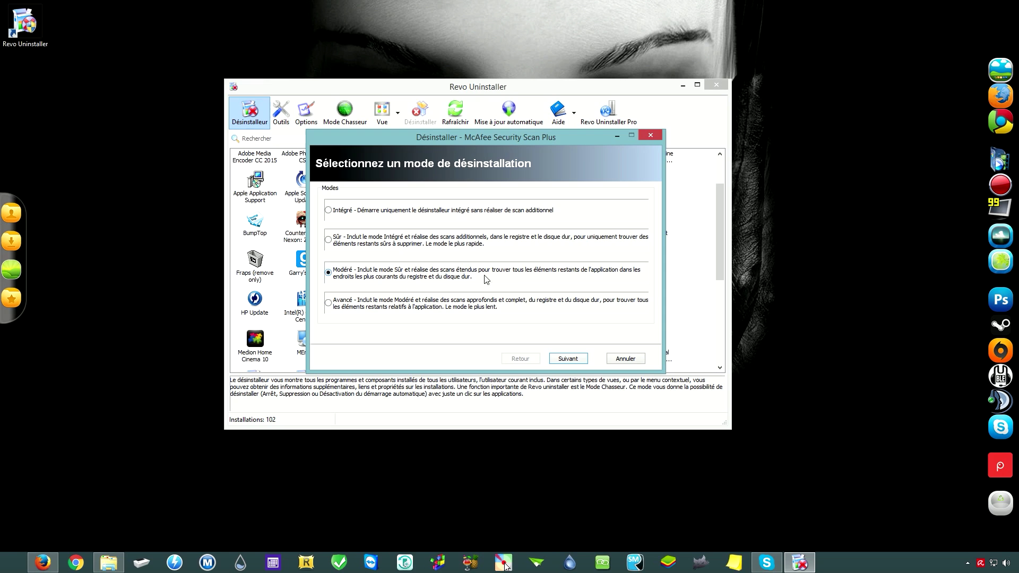
click(564, 359)
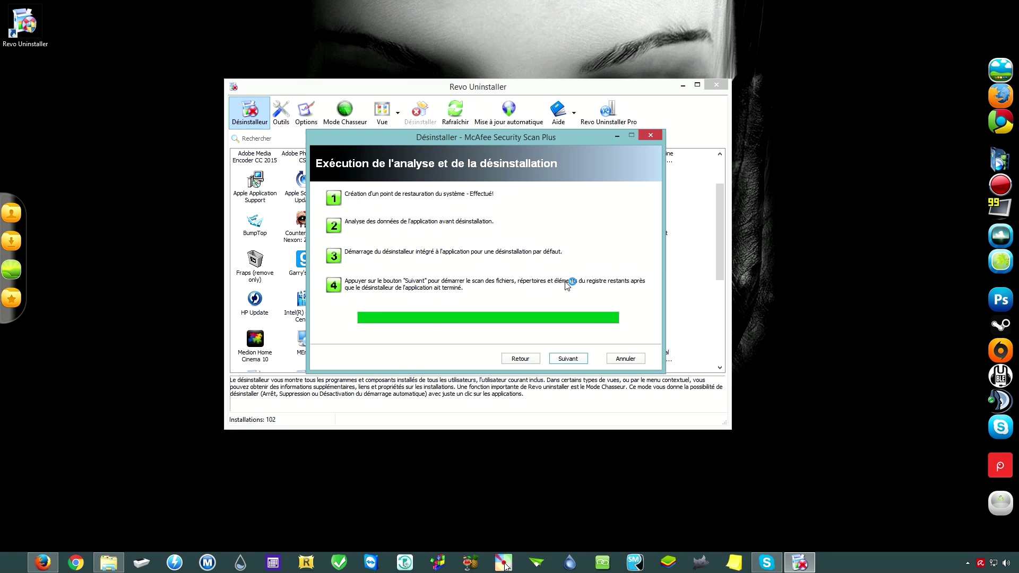
click(568, 359)
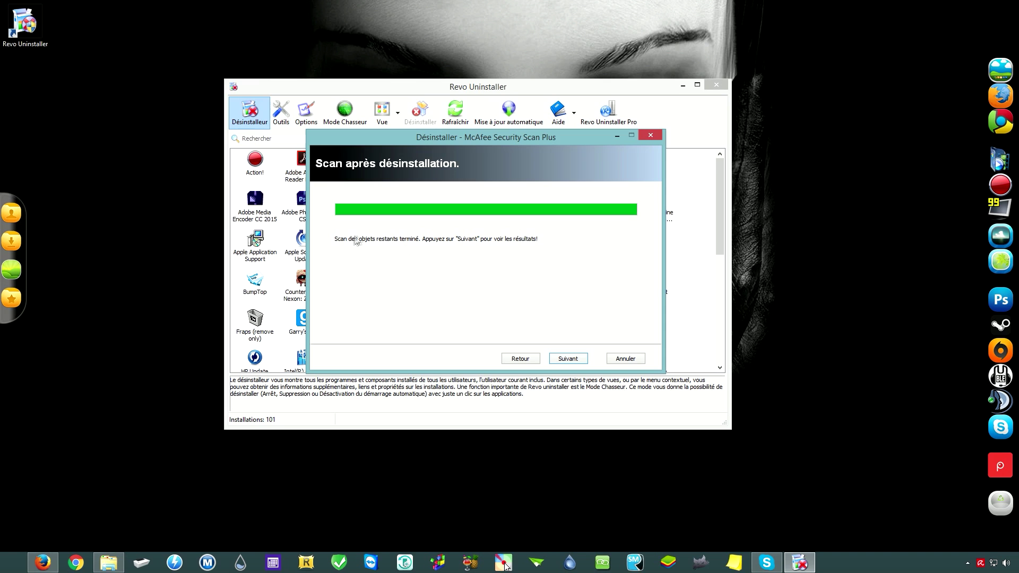
click(570, 359)
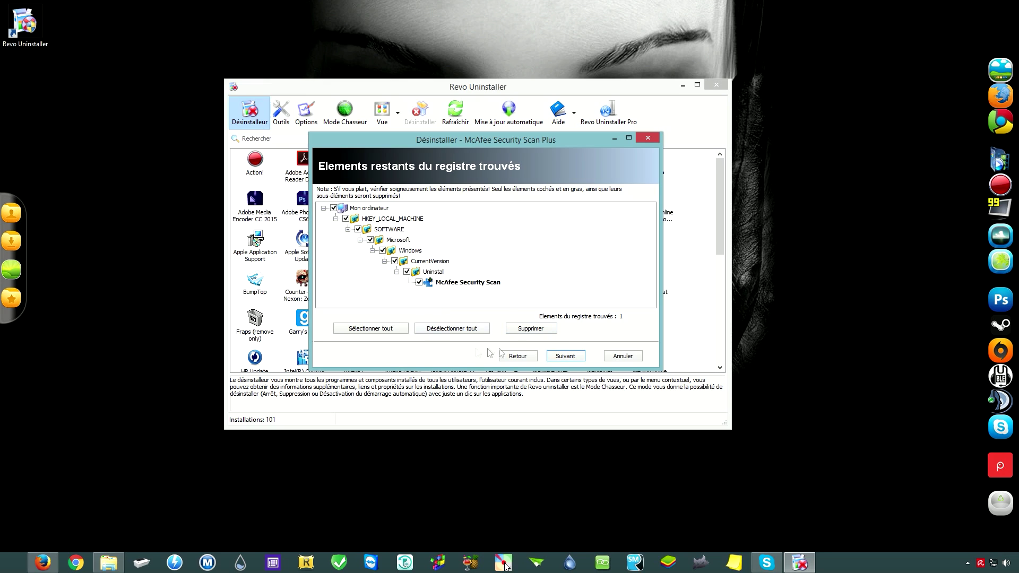
Delete the checked McAfee Security Scan registry leftovers, confirm the deletion, and proceed to the wizard's final page
click(540, 333)
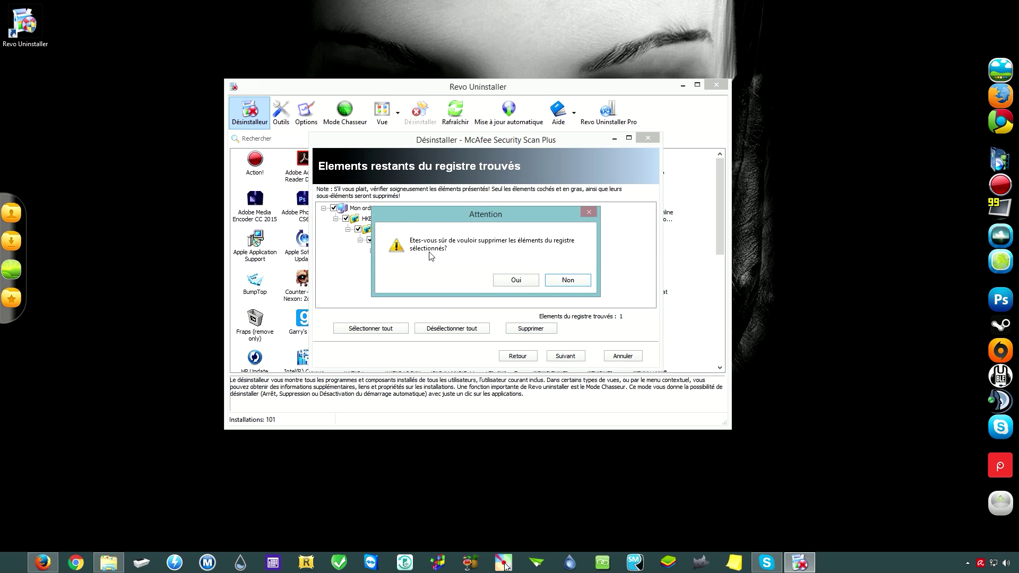
click(517, 281)
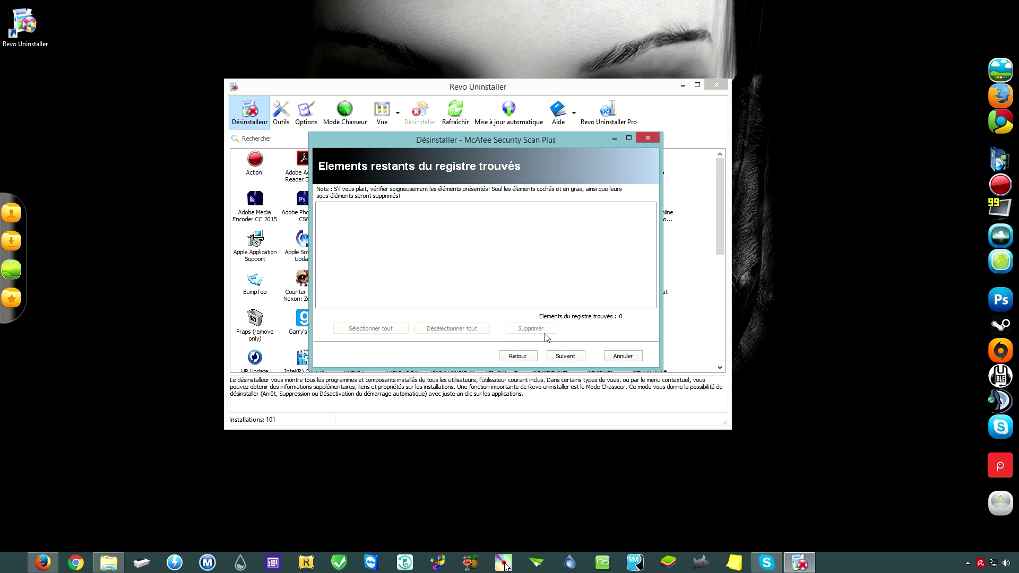
click(565, 356)
mouse_move(535, 143)
mouse_down()
mouse_move(532, 167)
mouse_move(522, 131)
mouse_up()
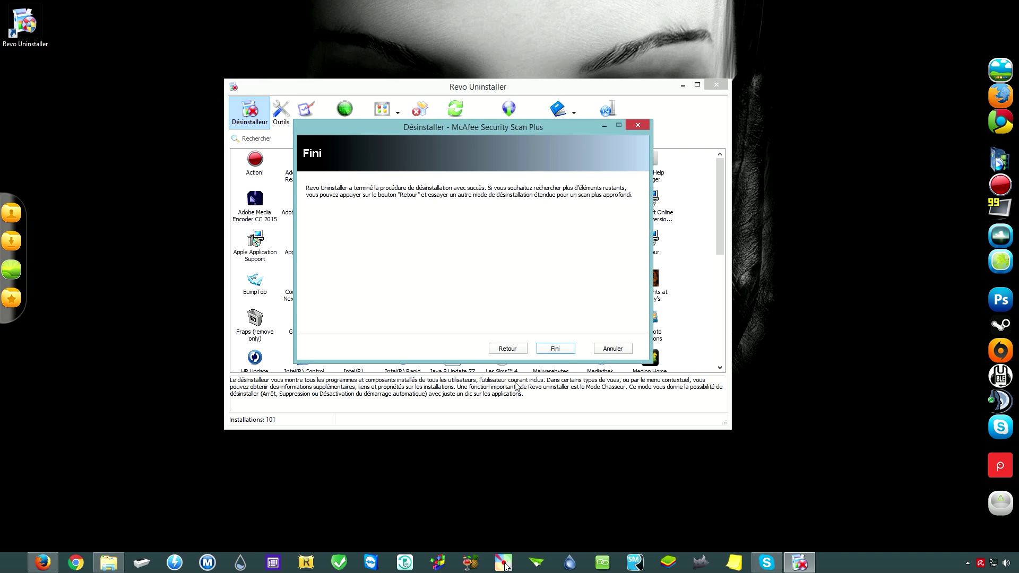
Go back and rescan for McAfee Security Scan Plus leftovers in Avancé mode, finish the wizard, and close Revo Uninstaller
click(507, 350)
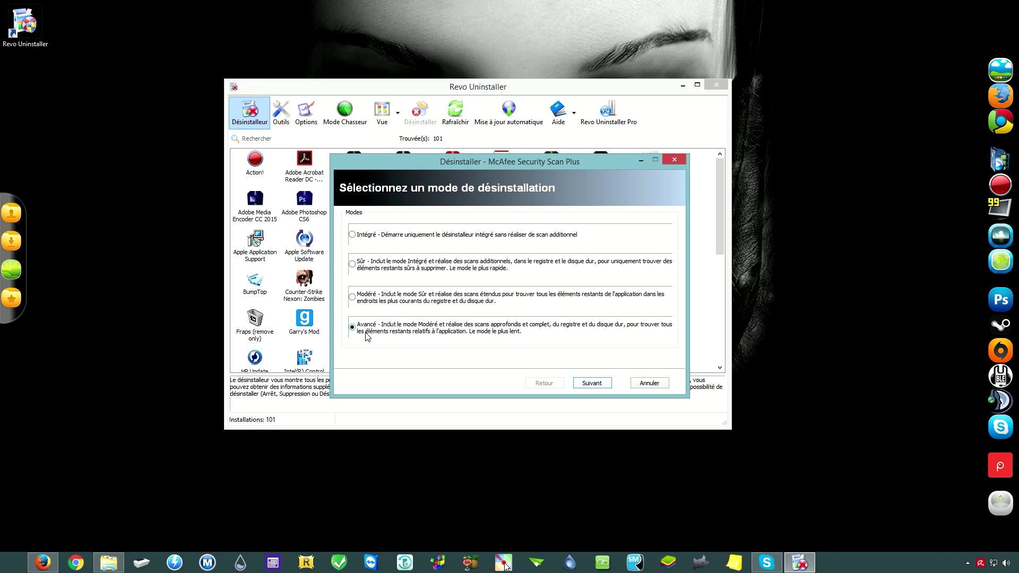
click(595, 385)
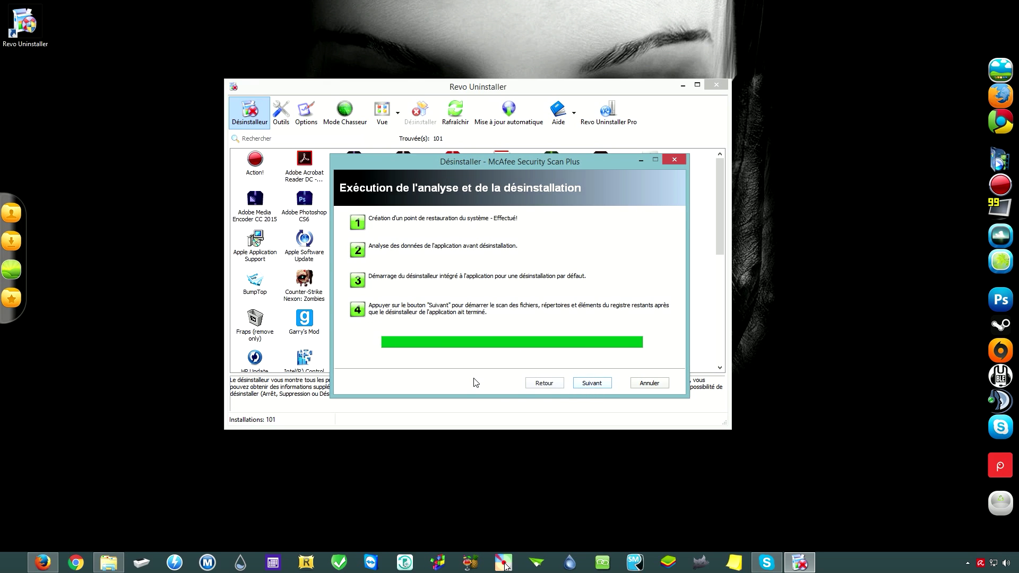
click(585, 384)
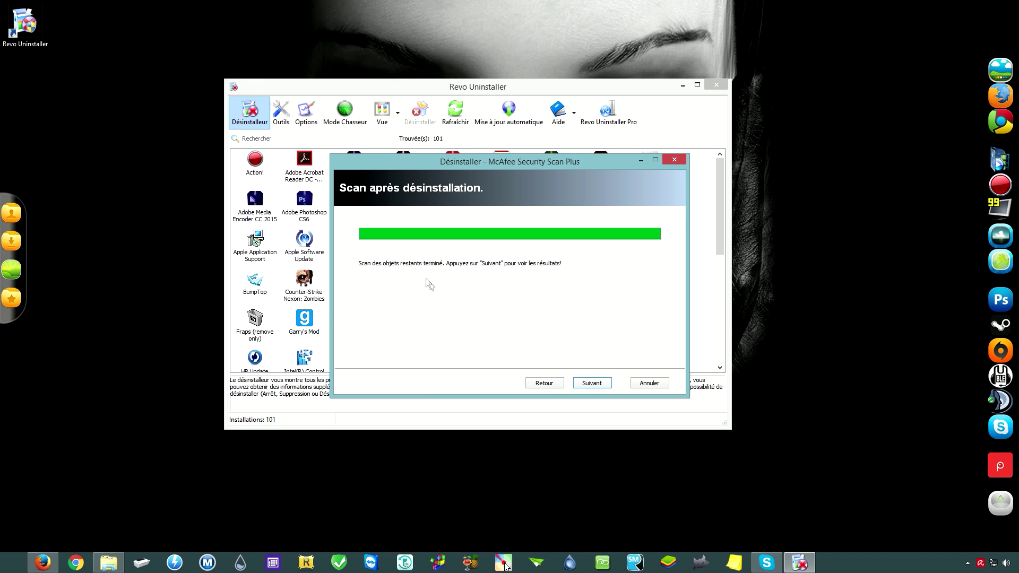
click(594, 384)
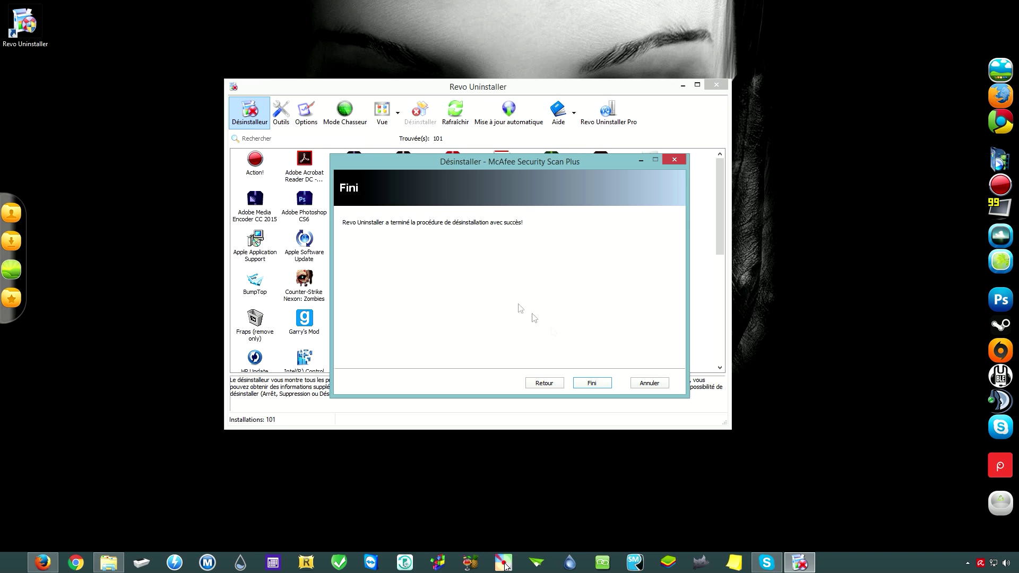
click(605, 387)
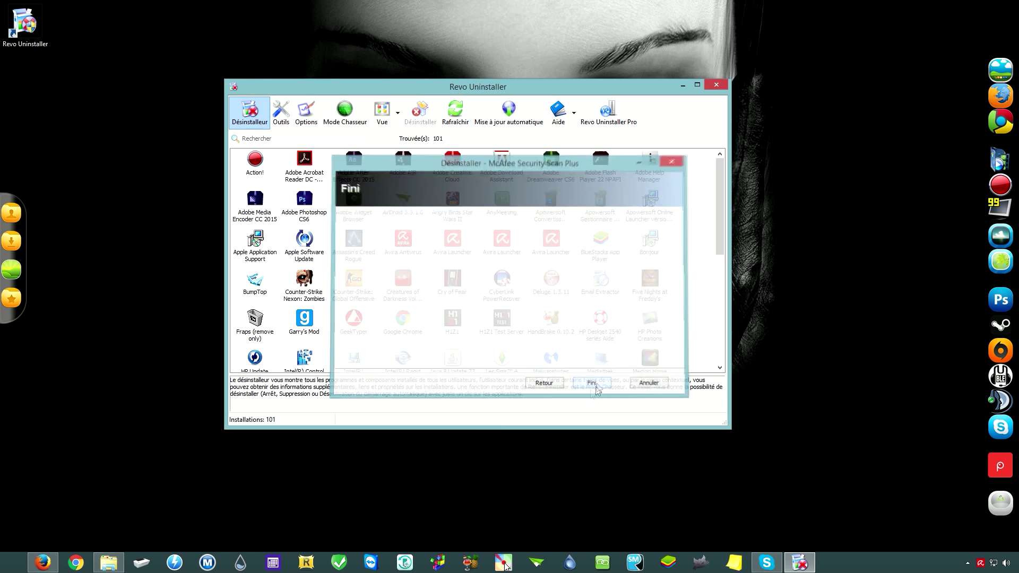
click(716, 85)
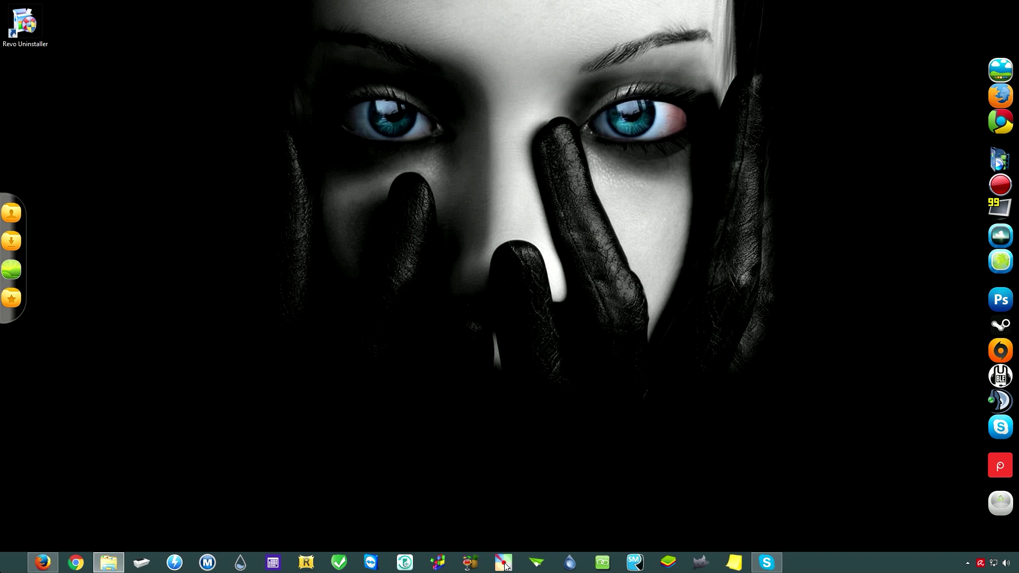
Check the list of installed programs in Windows' Programmes et fonctionnalités, and close the window
right_click(12, 562)
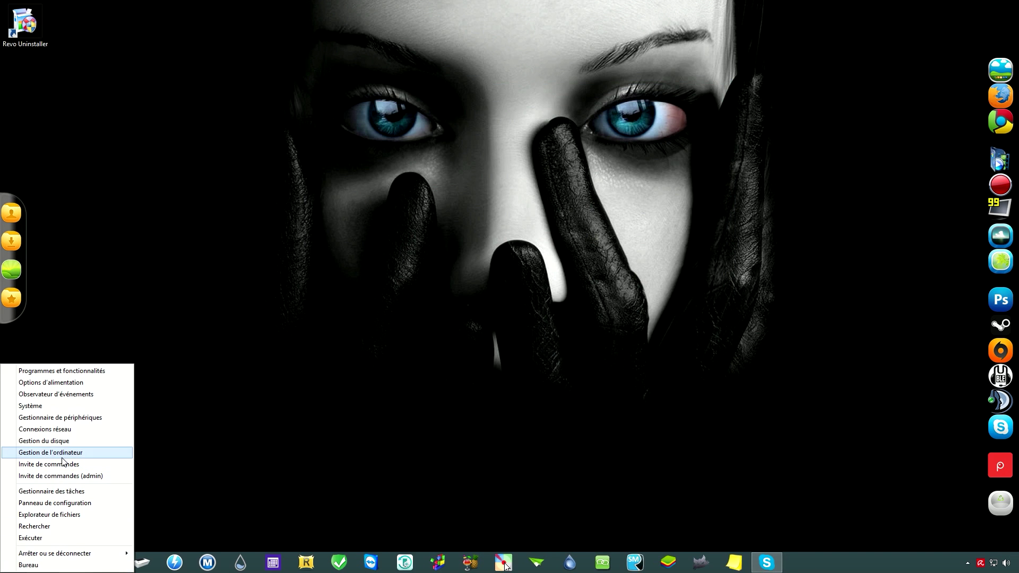
click(62, 371)
scroll(420, 371, down, 3)
click(867, 130)
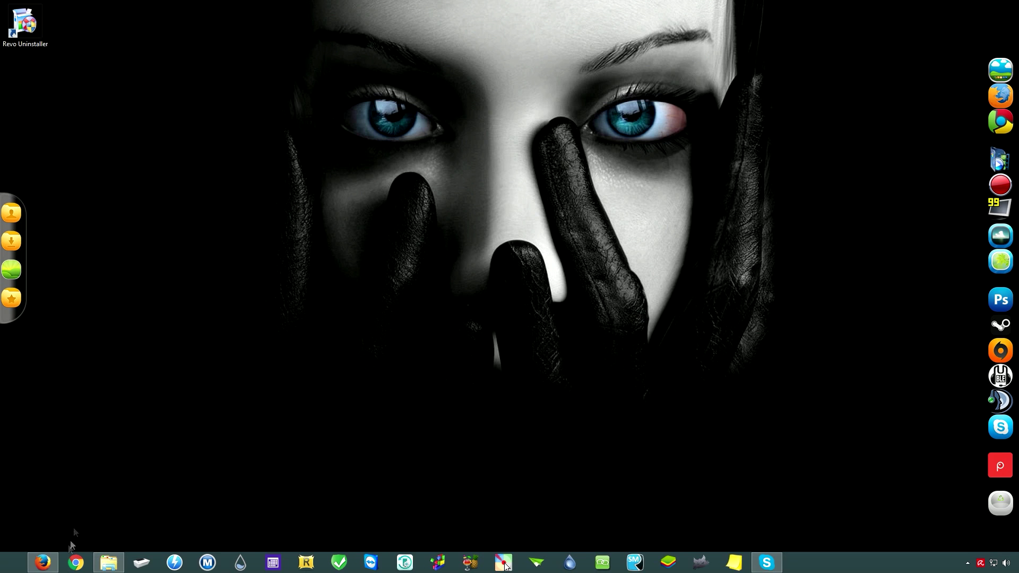
Switch to Firefox, download the CCleaner installer ccsetup519.exe from the CommentCaMarche page, save the file, and minimize the browser
mouse_move(45, 564)
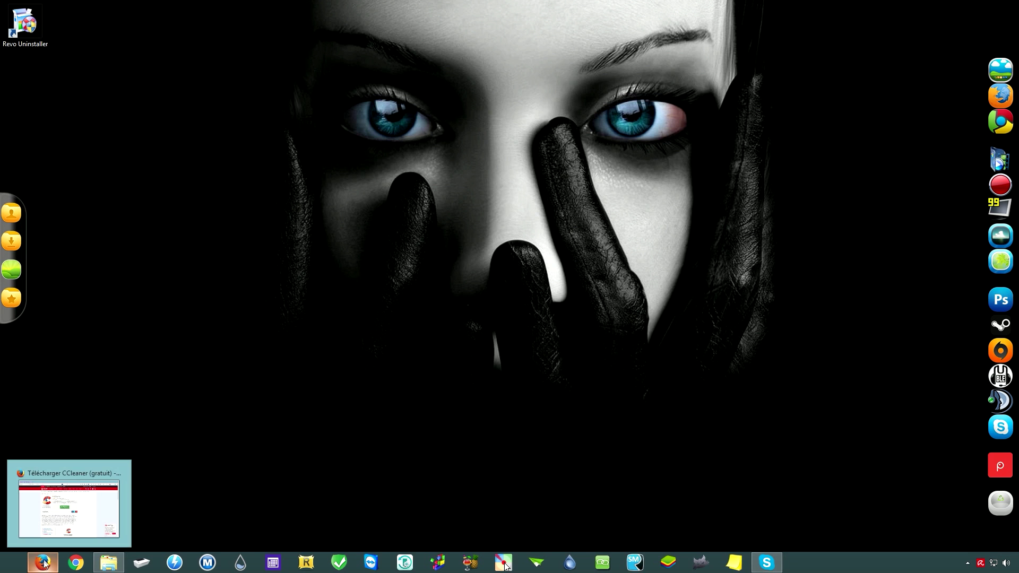
click(45, 564)
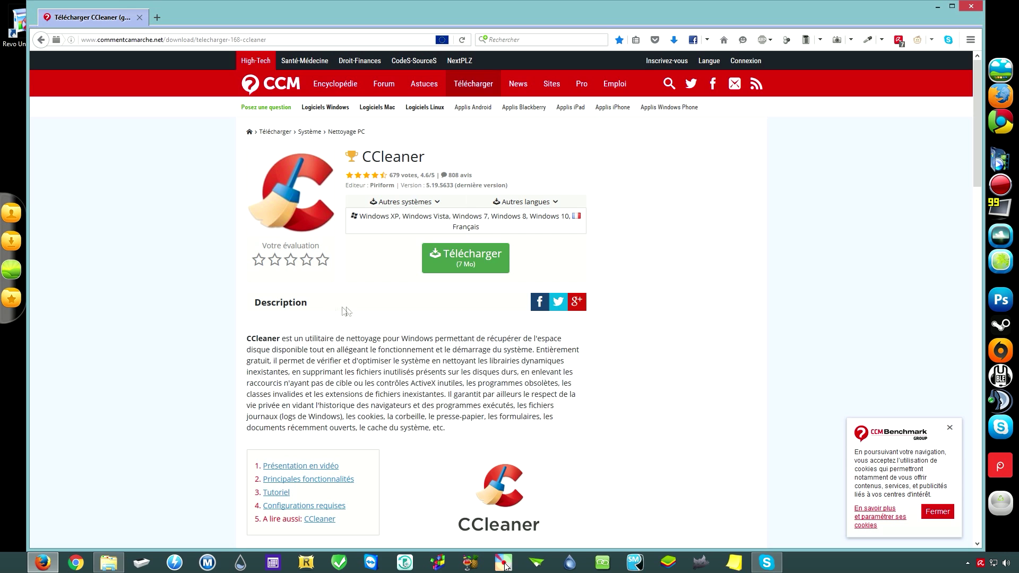
click(466, 259)
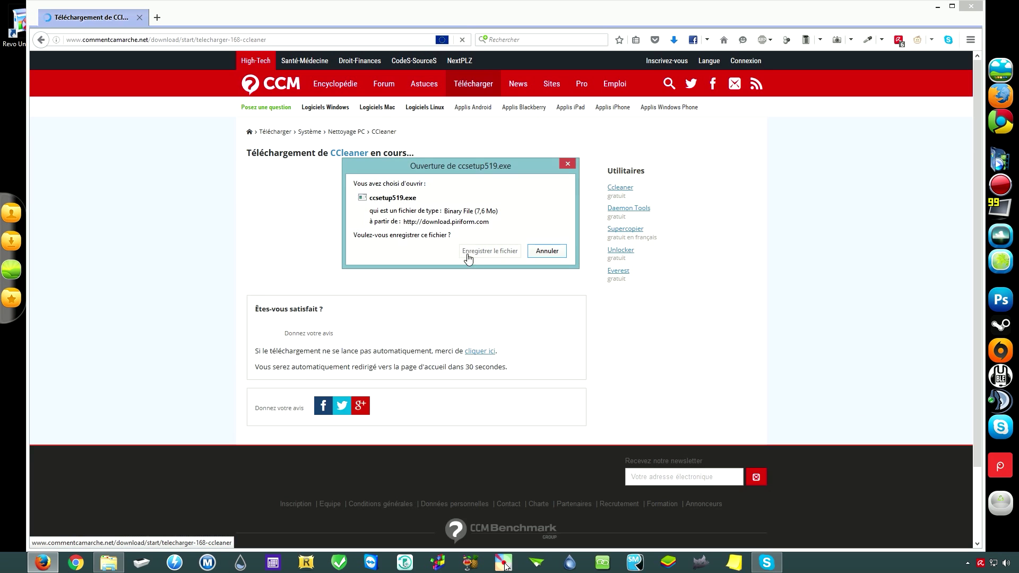
click(489, 253)
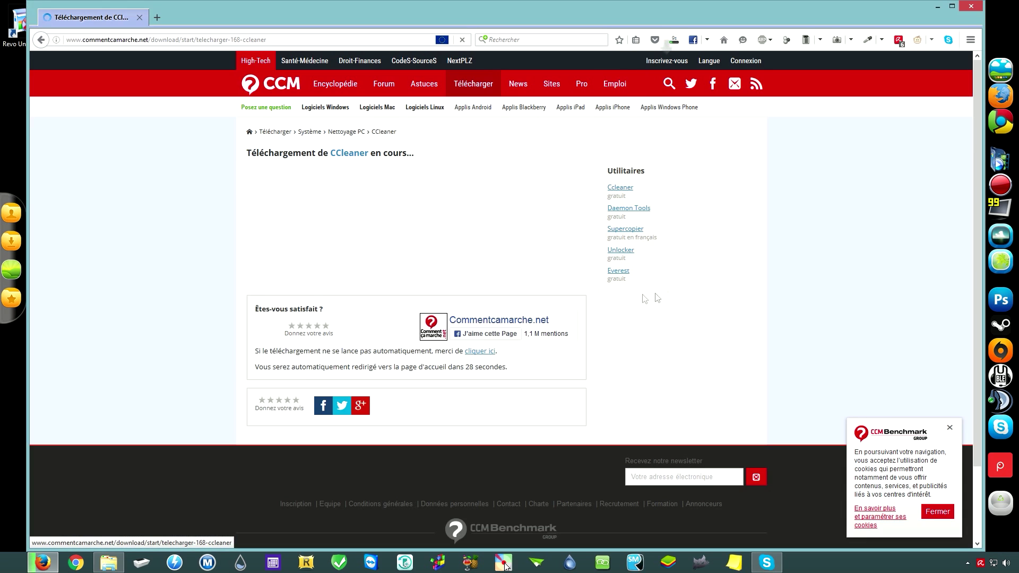
click(938, 5)
Run ccsetup519.exe from the Downloads folder, allow it past SmartScreen and User Account Control, and minimize the folder window
click(16, 253)
drag(503, 36, 493, 46)
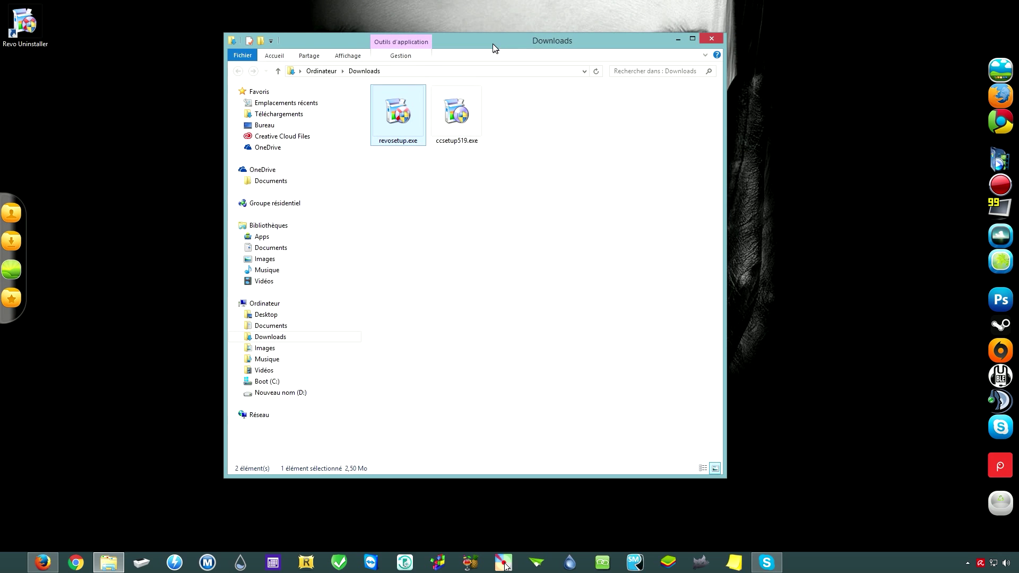
click(457, 114)
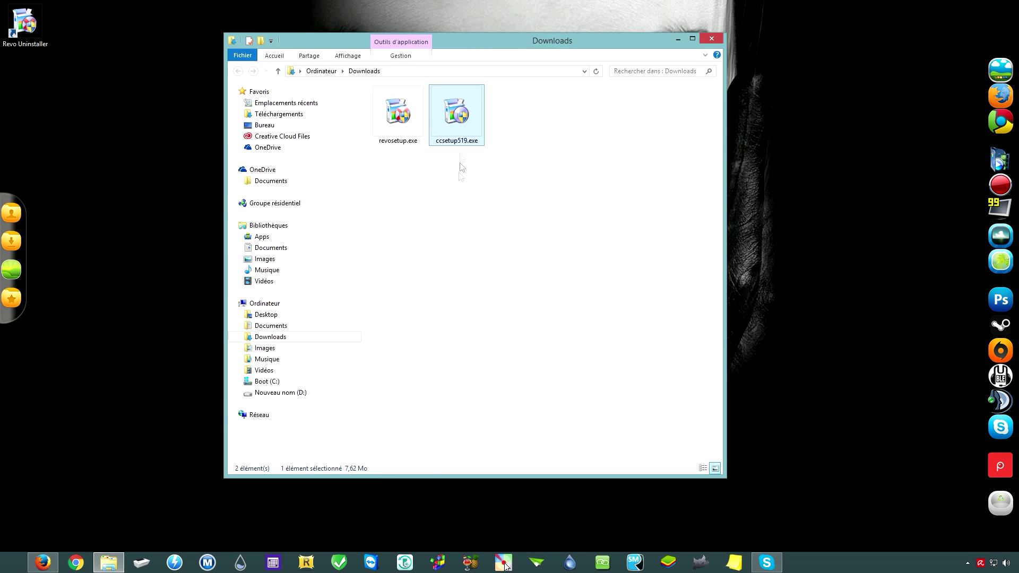
right_click(459, 121)
click(502, 142)
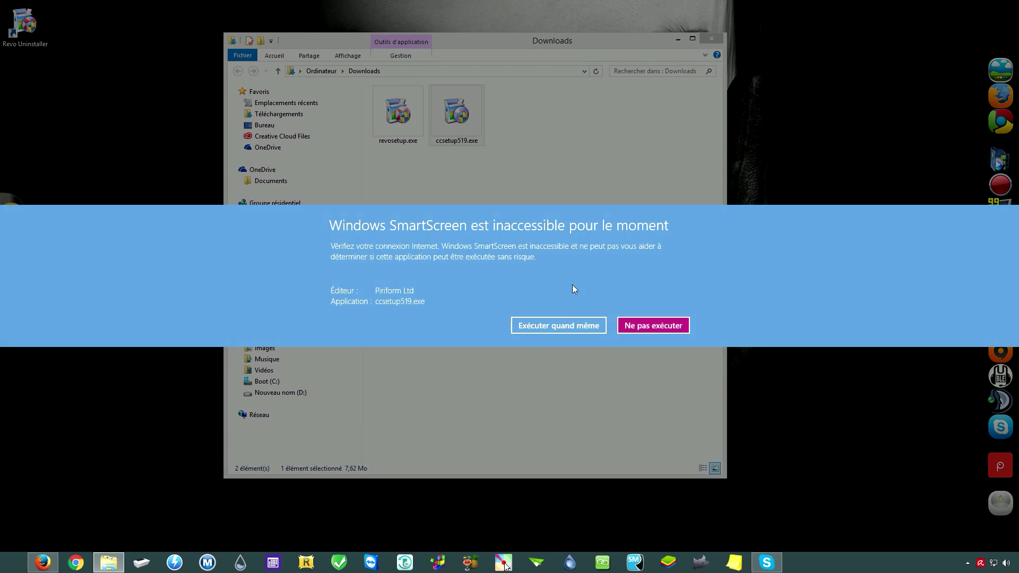
click(556, 329)
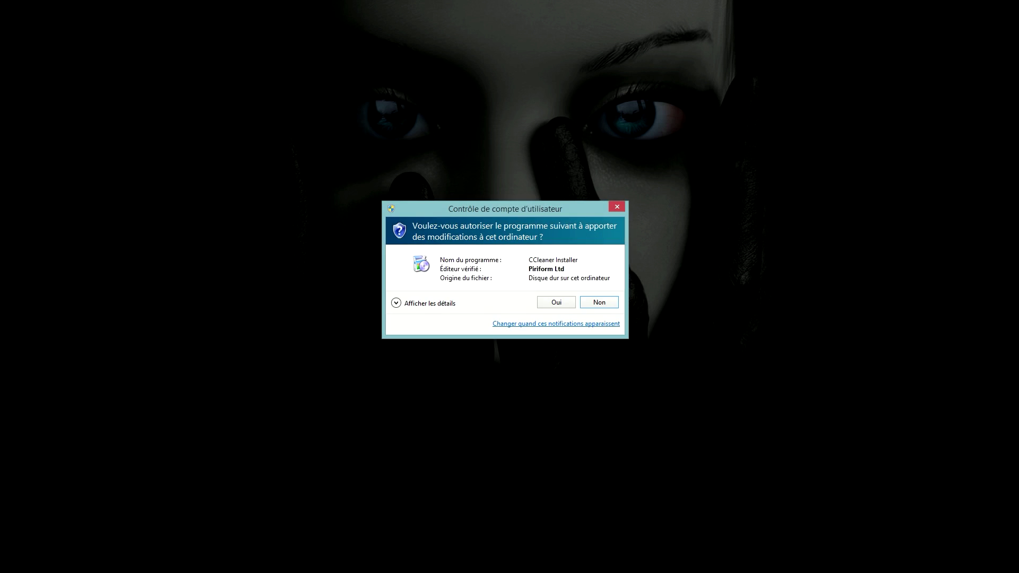
click(556, 302)
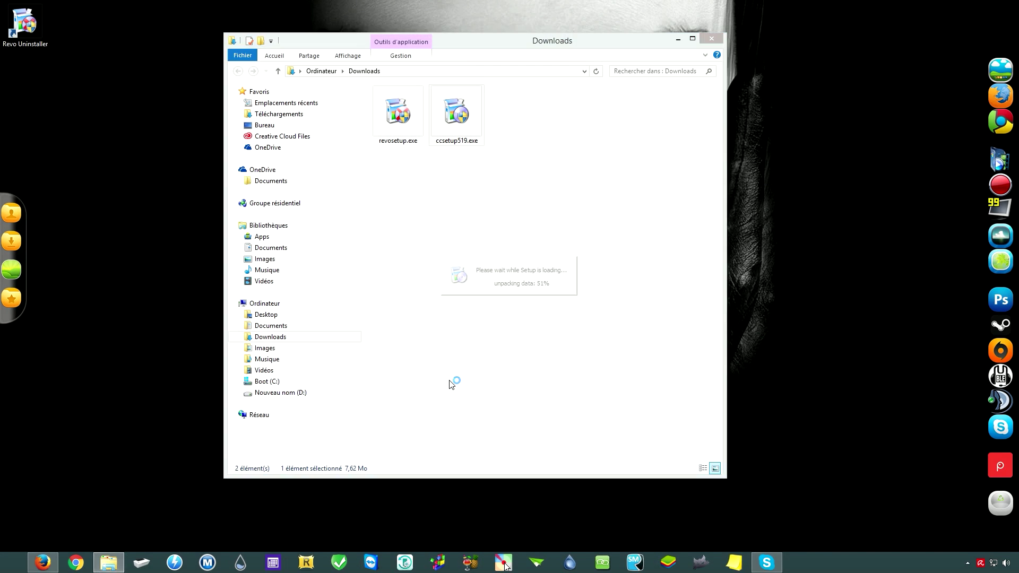
click(678, 39)
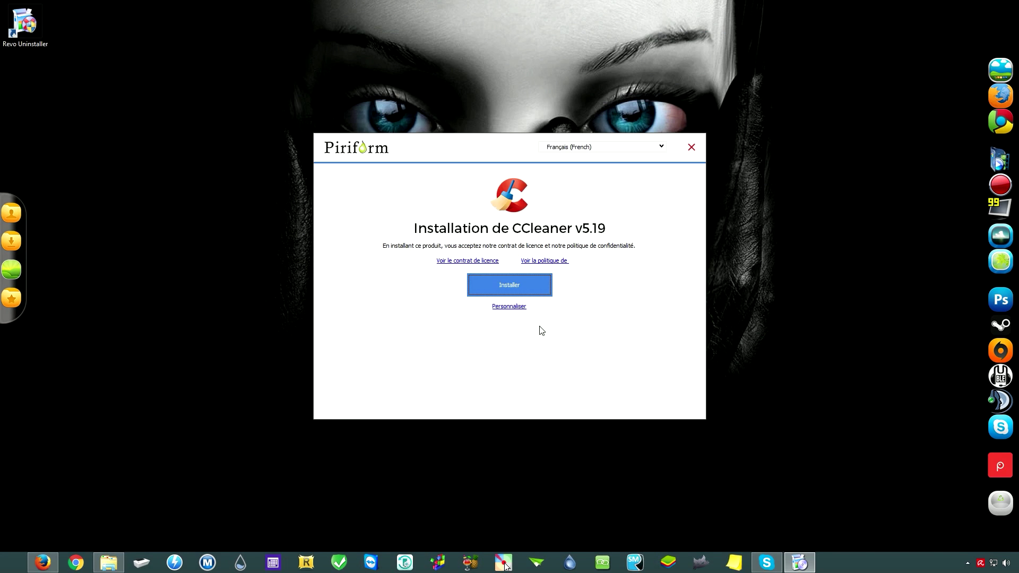
Install CCleaner v5.19 in French with the default settings and launch it without viewing the release notes
drag(506, 140, 477, 127)
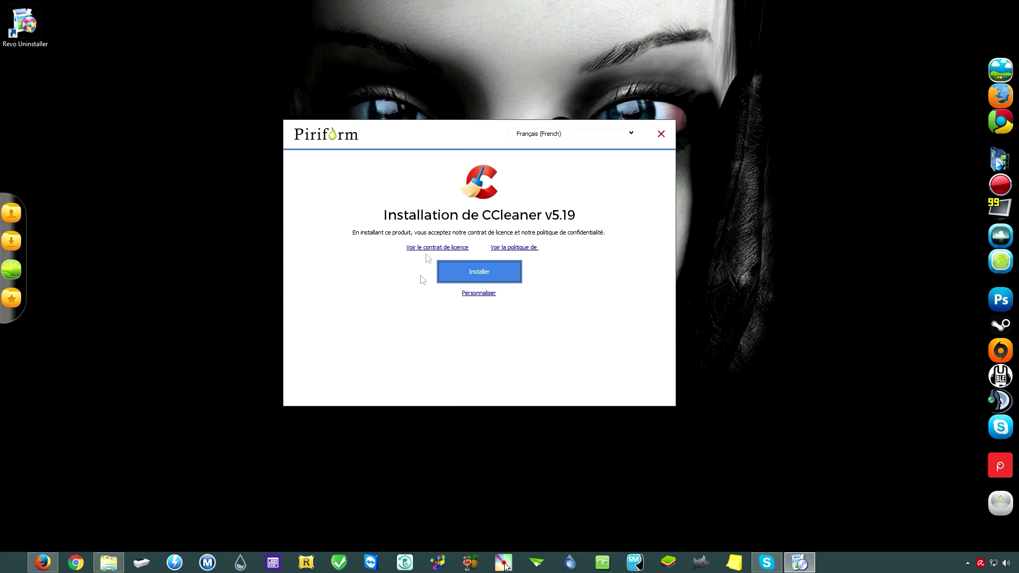
click(481, 280)
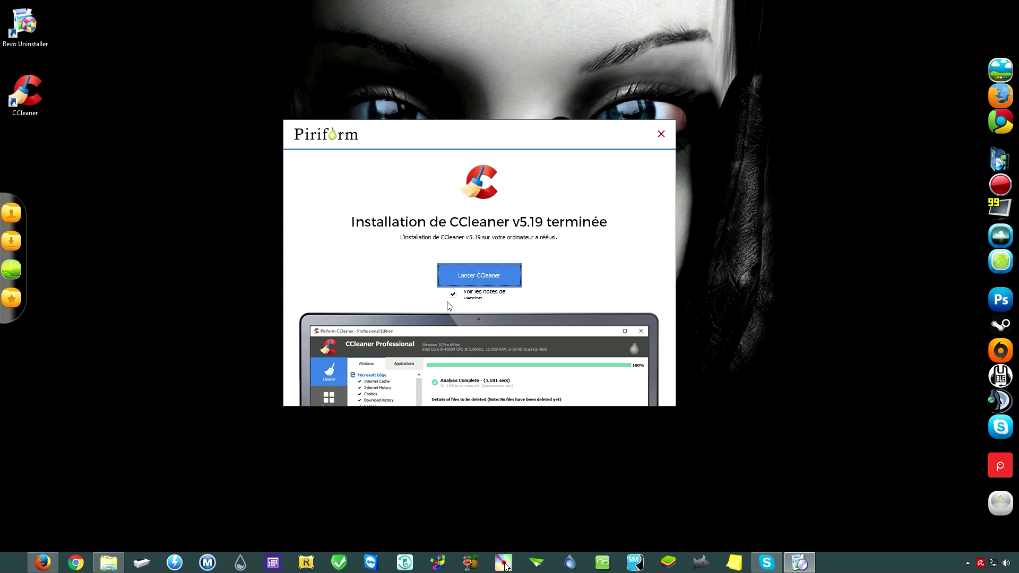
click(453, 294)
click(470, 281)
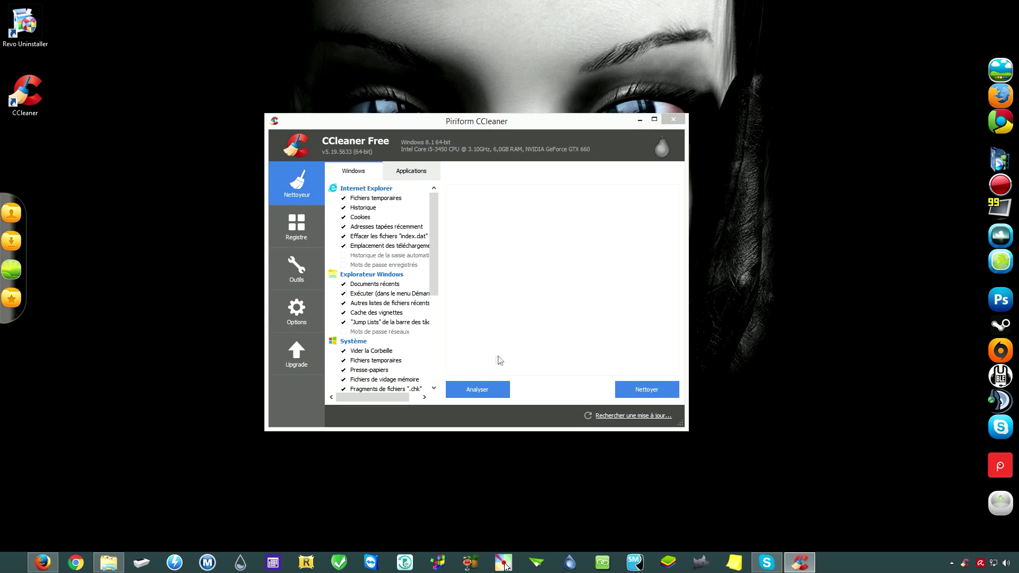
Scan the registry for errors with all categories of the registry cleaner checked, and review the results
drag(491, 123, 487, 110)
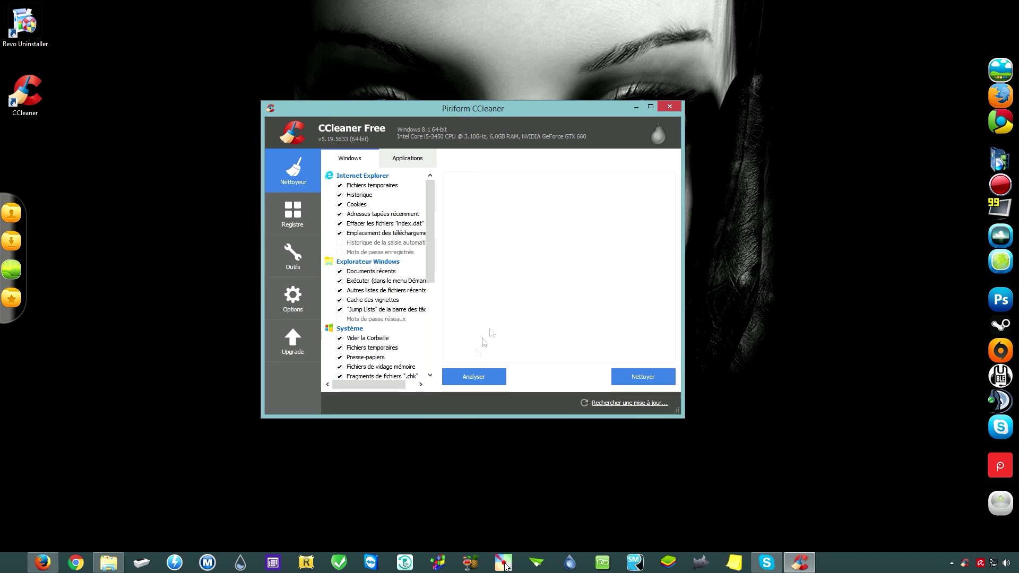
click(296, 218)
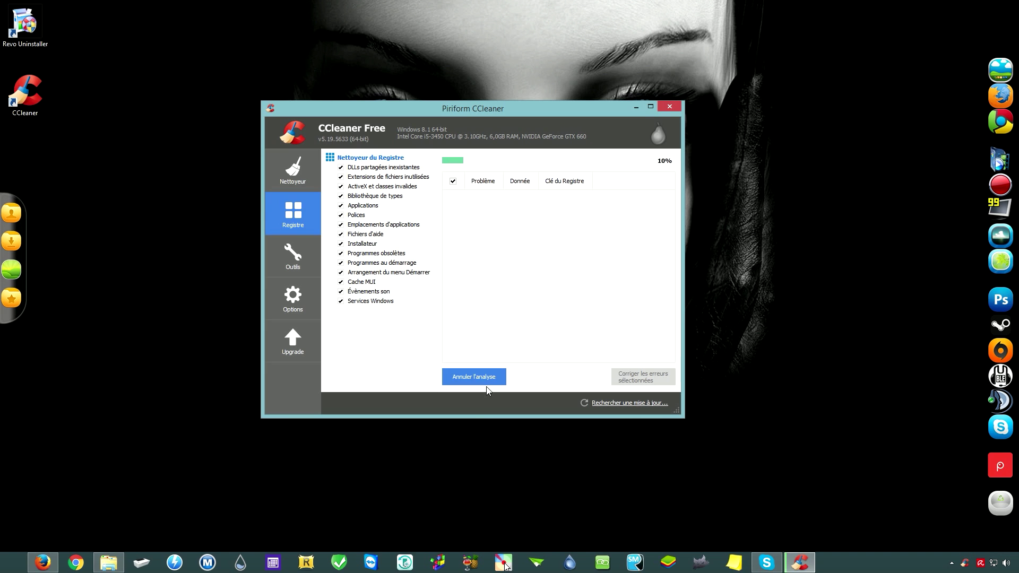
drag(549, 359, 481, 359)
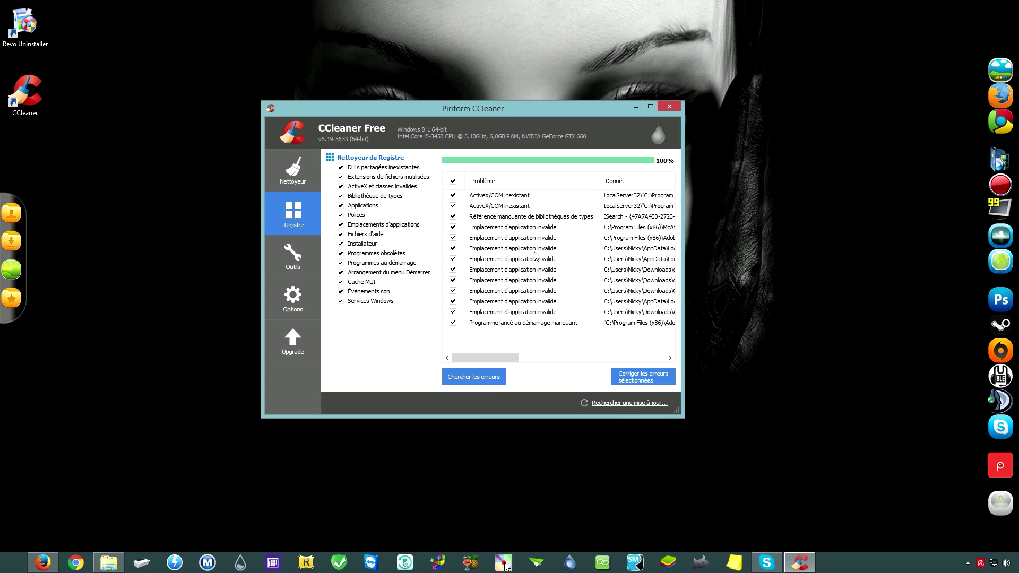
Fix all selected registry errors after saving a backup of the keys as cc_20160717_214036.reg in the OneDrive Documents folder
click(643, 378)
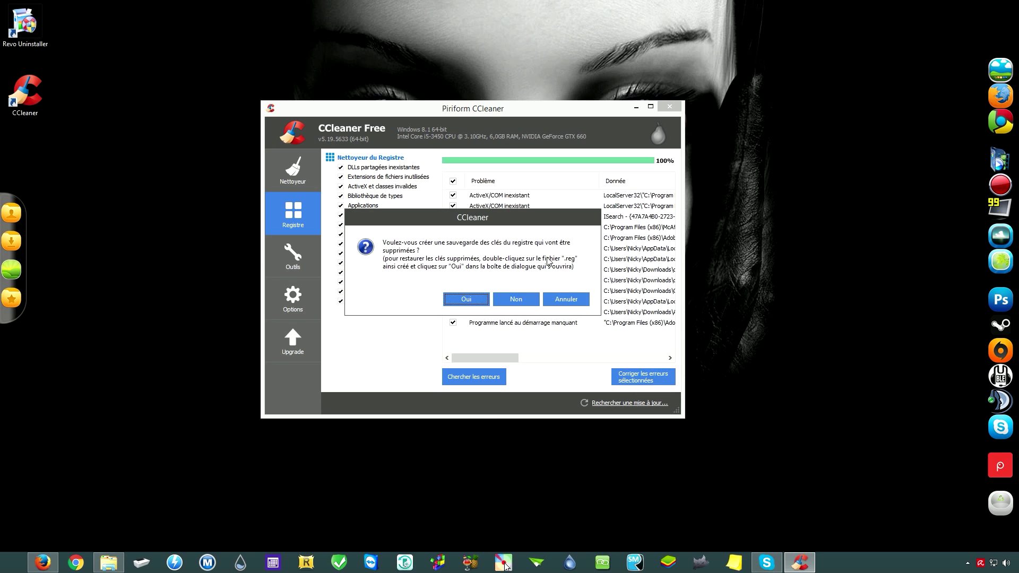
click(467, 300)
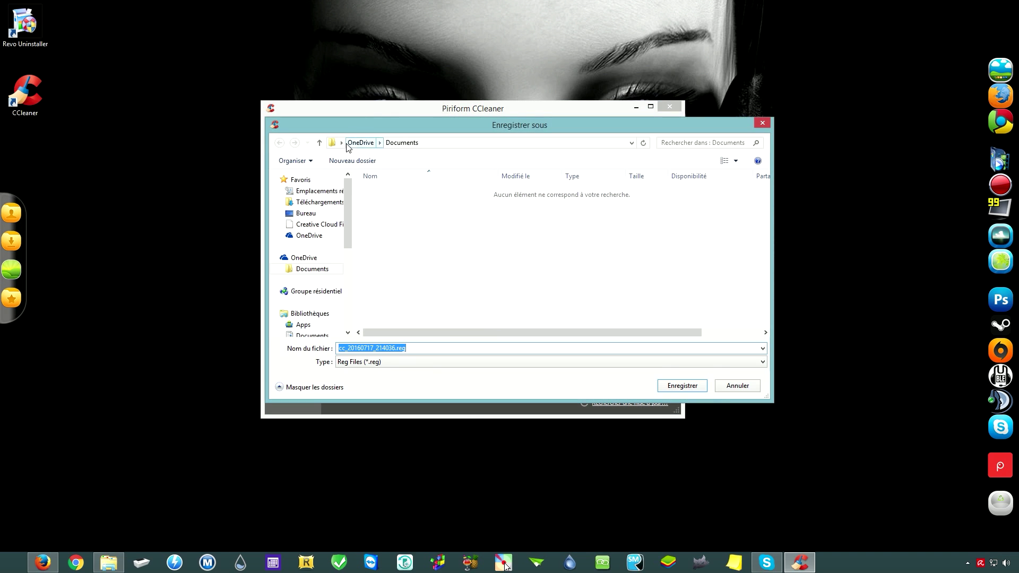
click(681, 385)
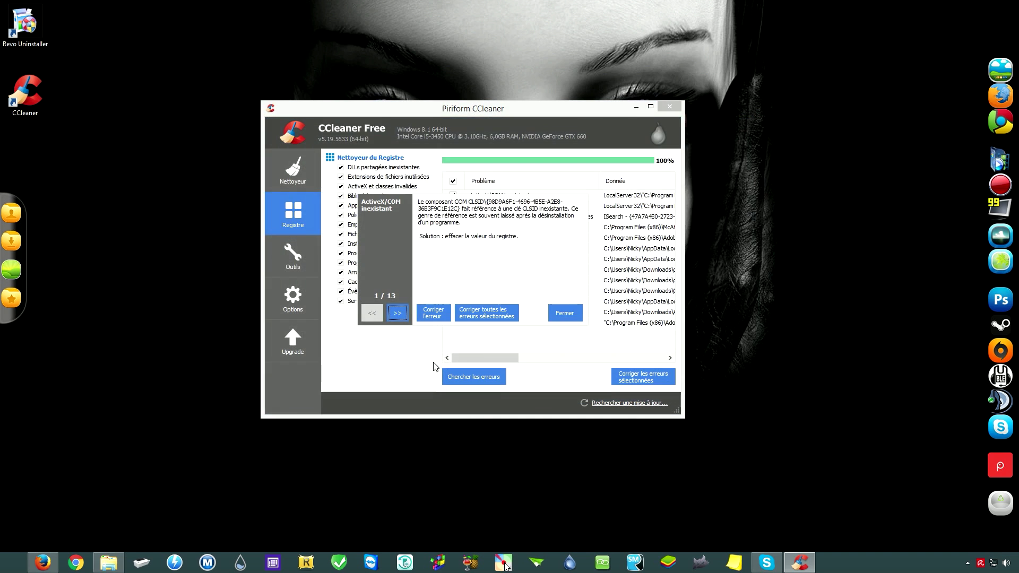
click(484, 314)
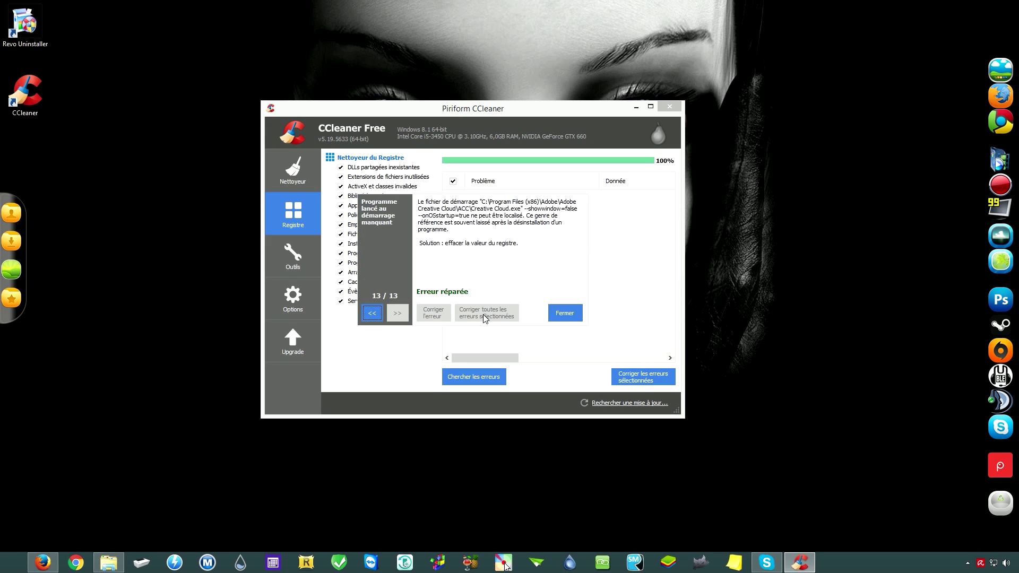
click(564, 314)
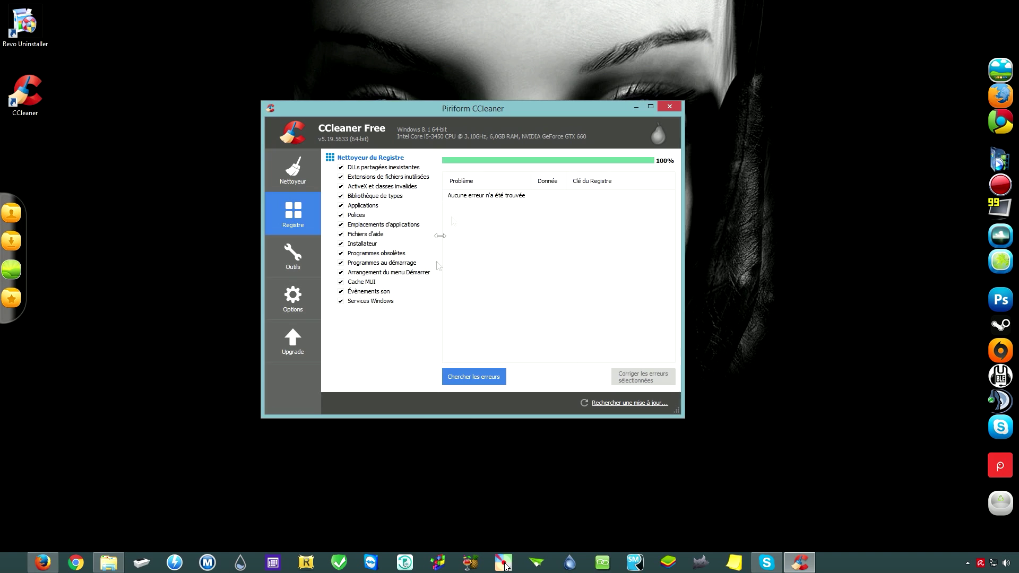
Scan the registry for errors once more and close CCleaner
click(480, 377)
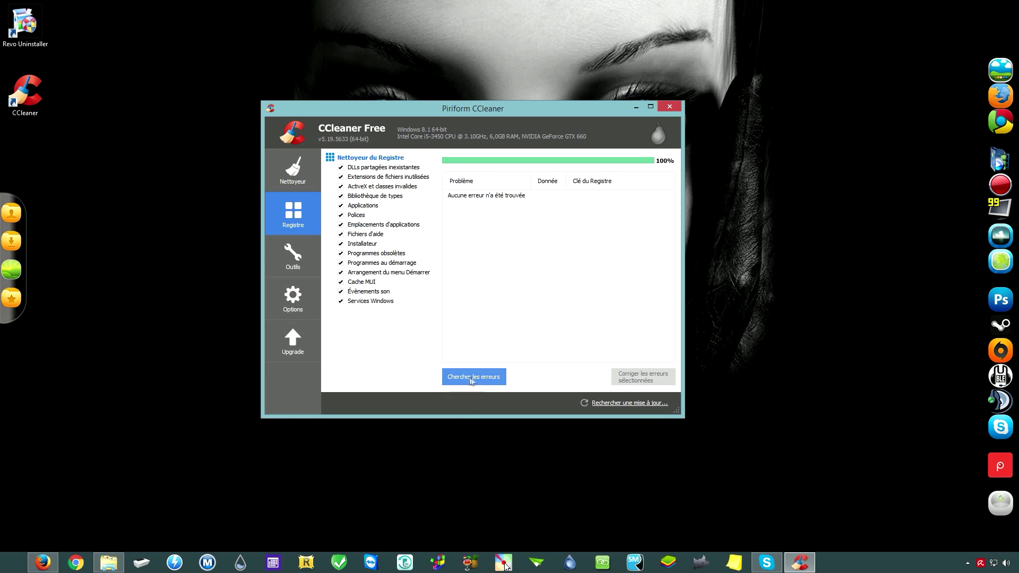
click(669, 107)
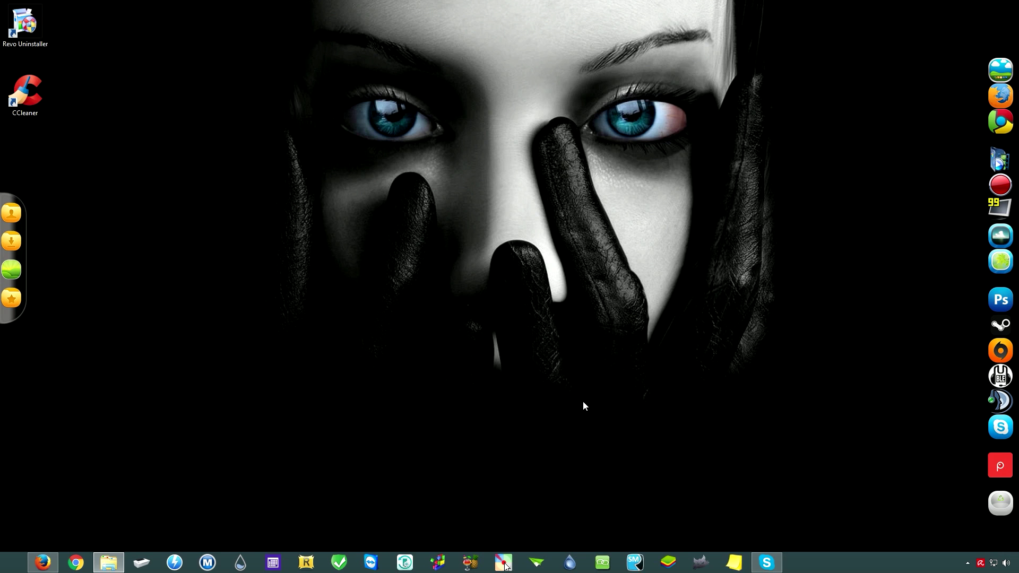
Switch to Firefox and enter the address download.mirillis.com/files/action_1_25_0_setup.exe
click(42, 565)
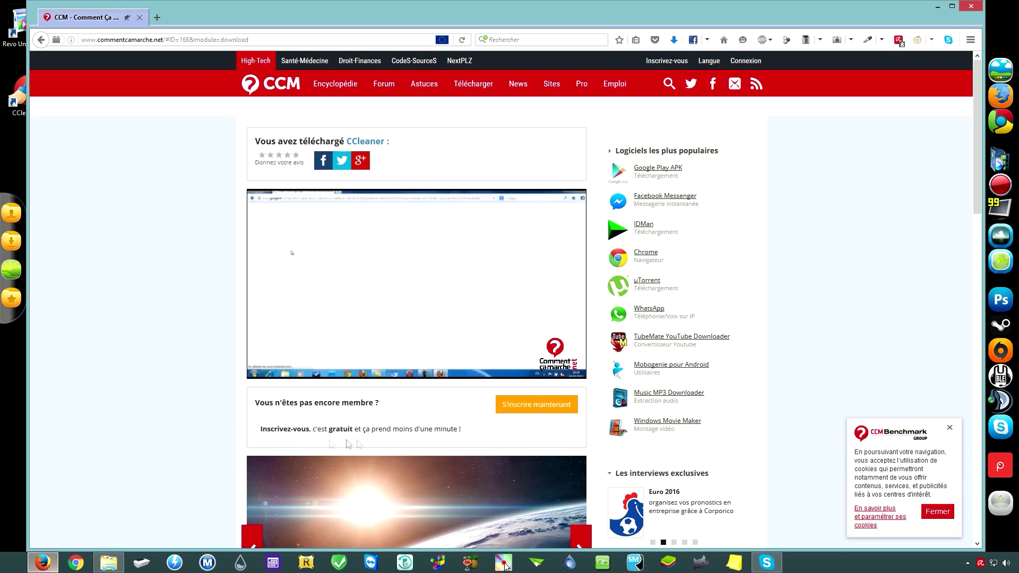
click(223, 40)
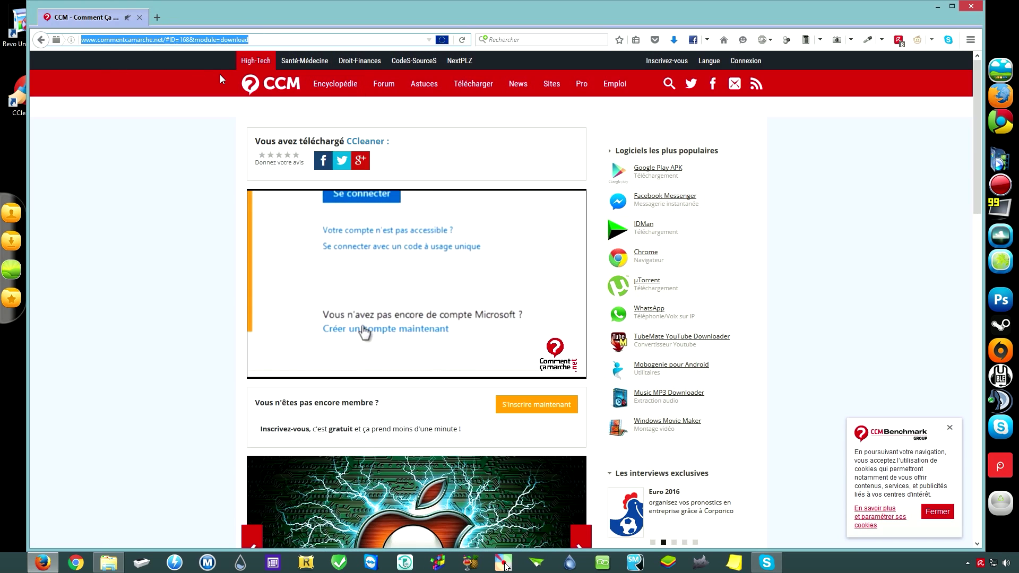
text(dow)
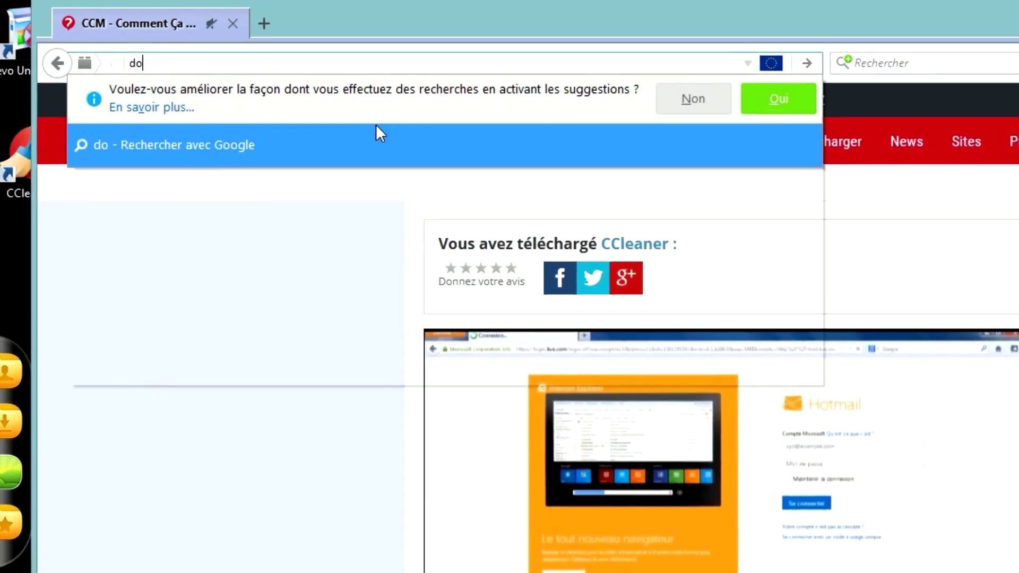
text(nload)
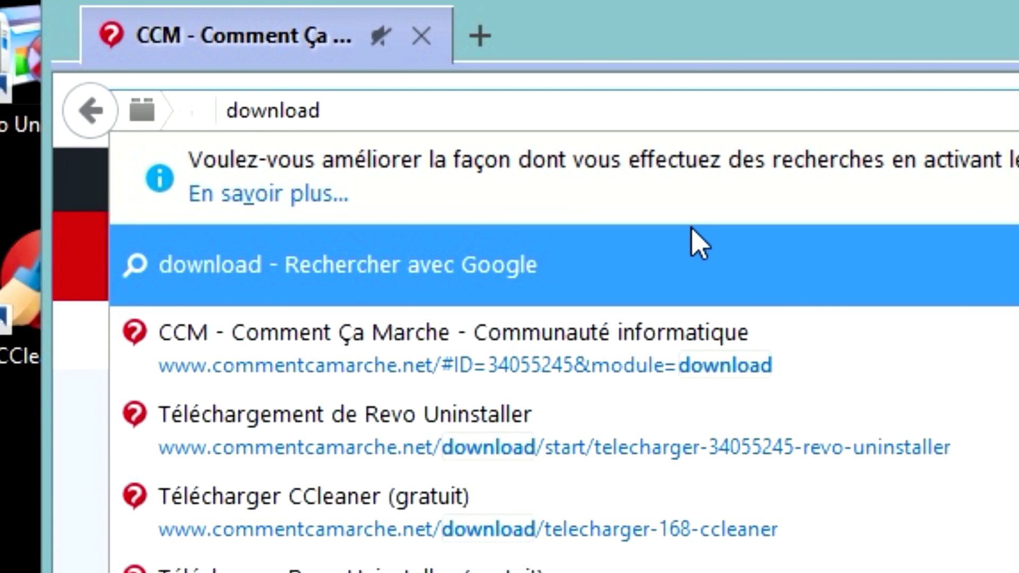
text(.miril)
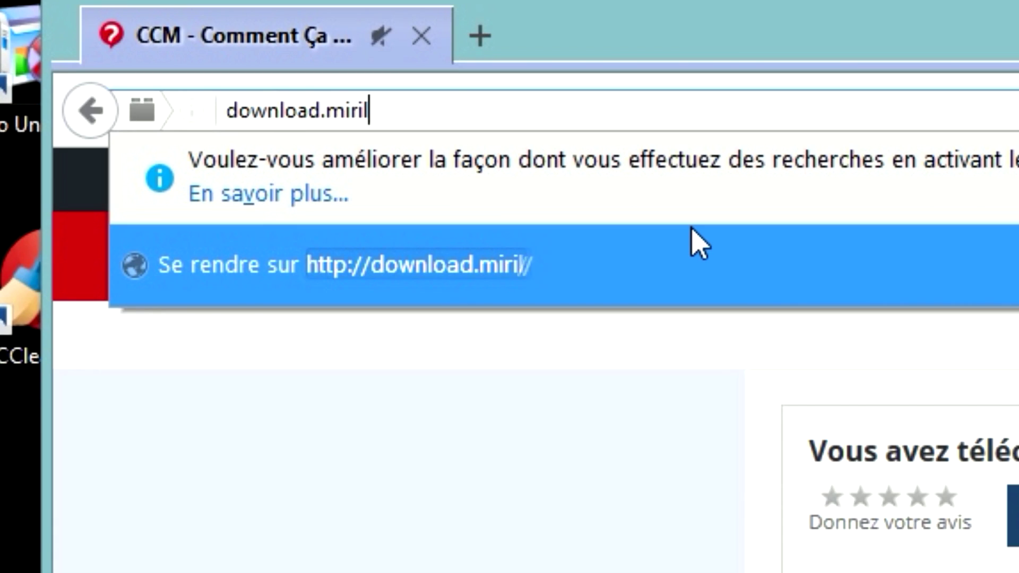
text(lis.)
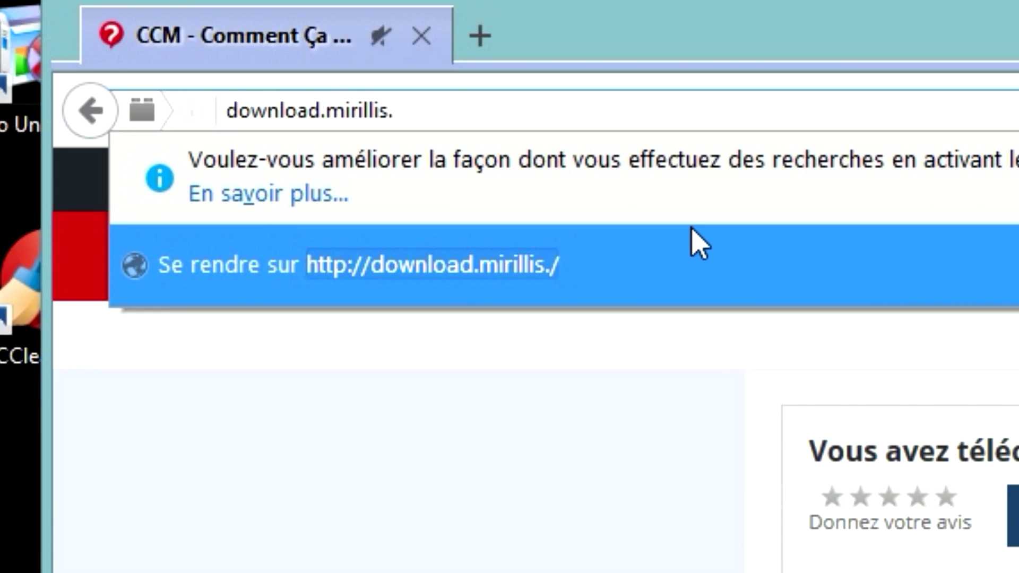
text(com/)
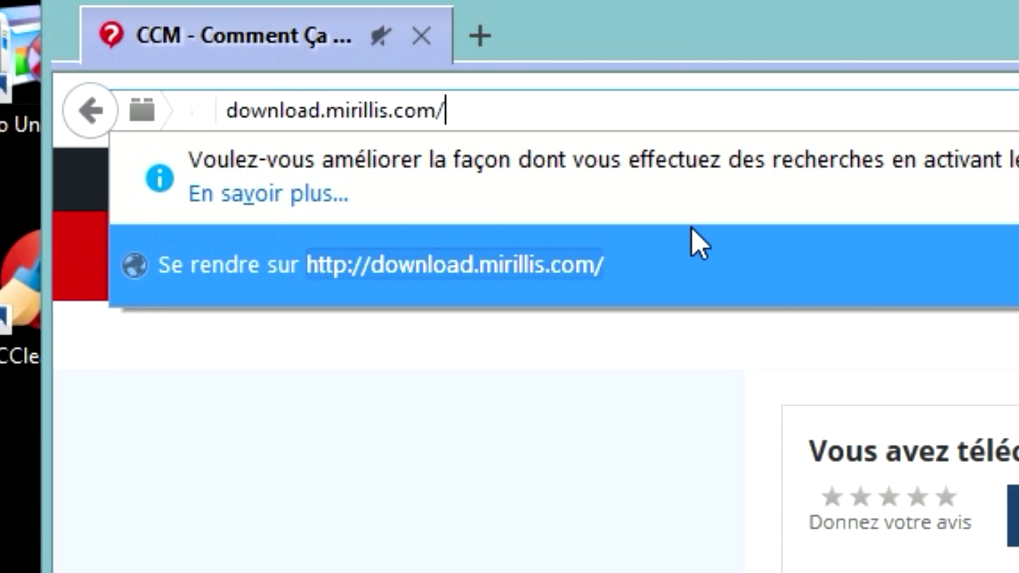
text(files)
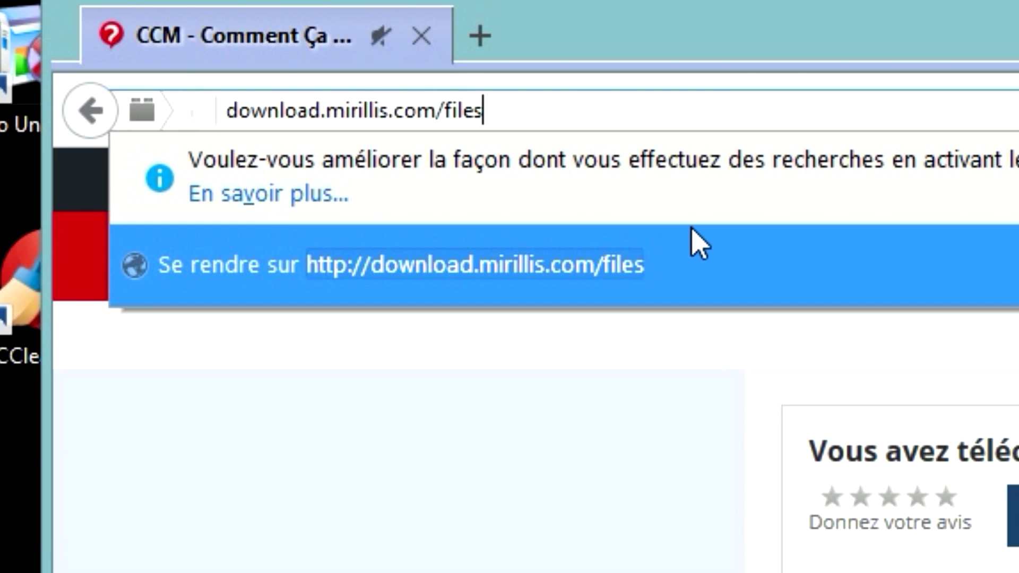
text(/action)
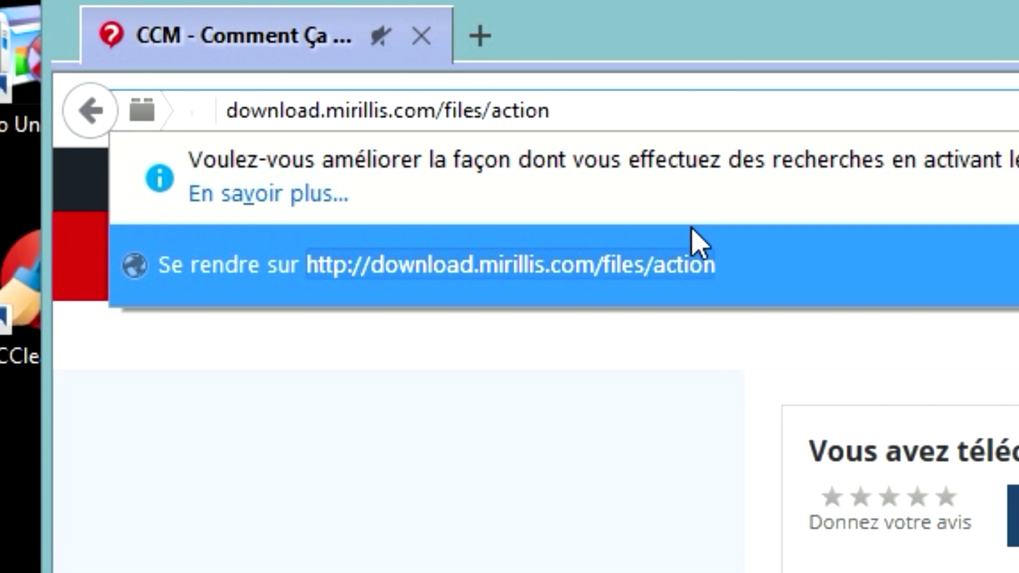
text(_)
text(1_)
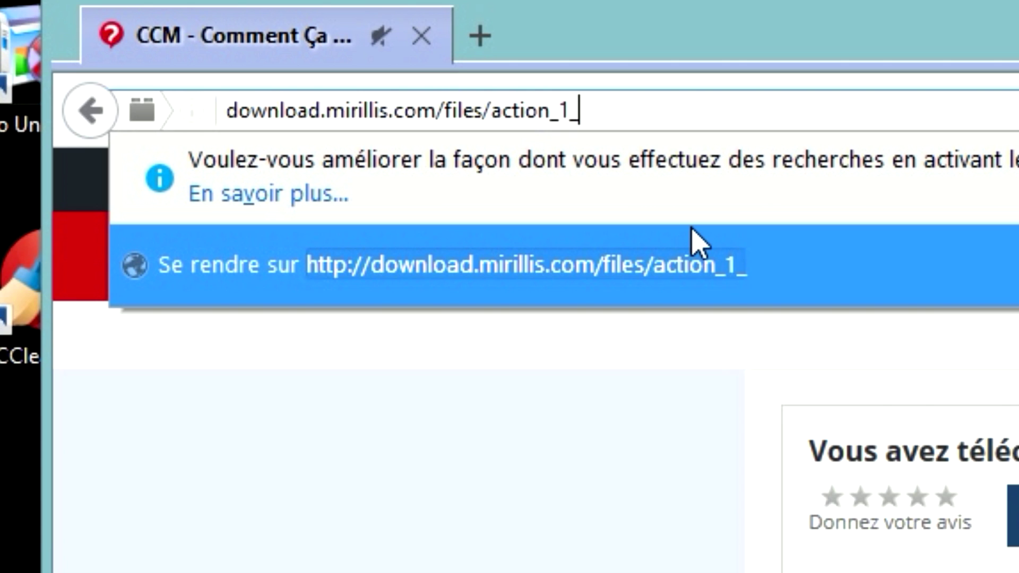
text(25_)
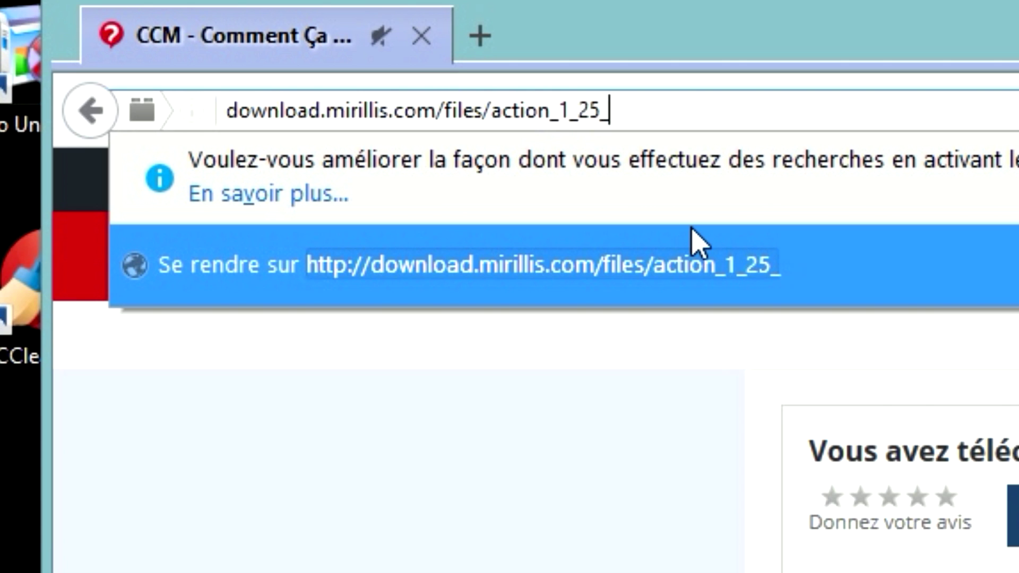
text(0_)
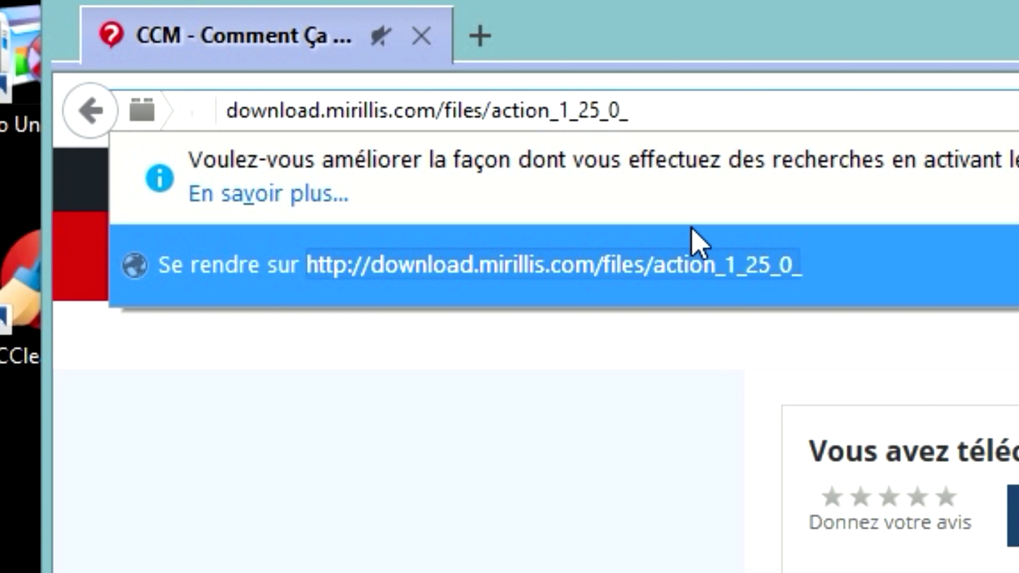
text(setup.)
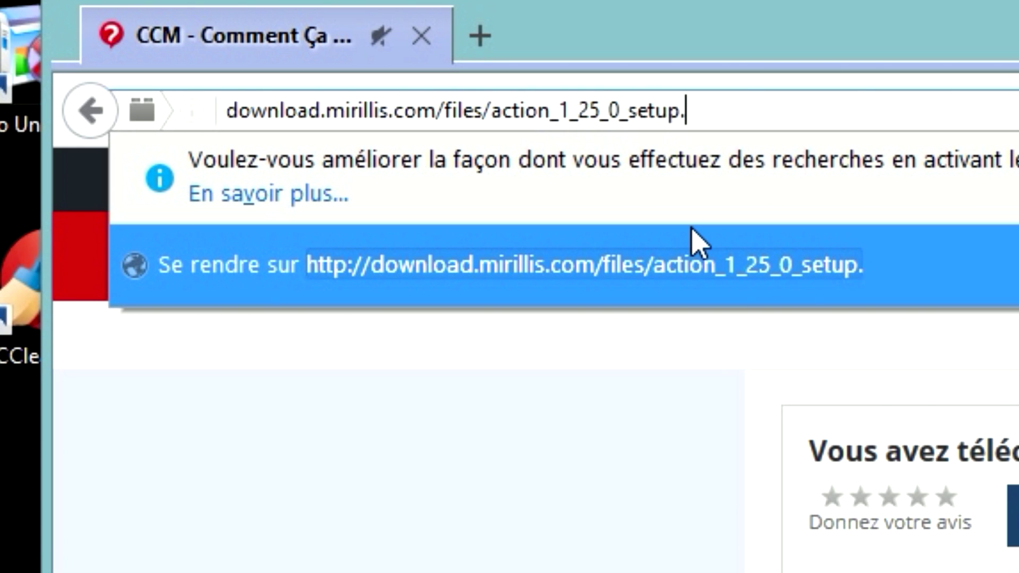
text(exe)
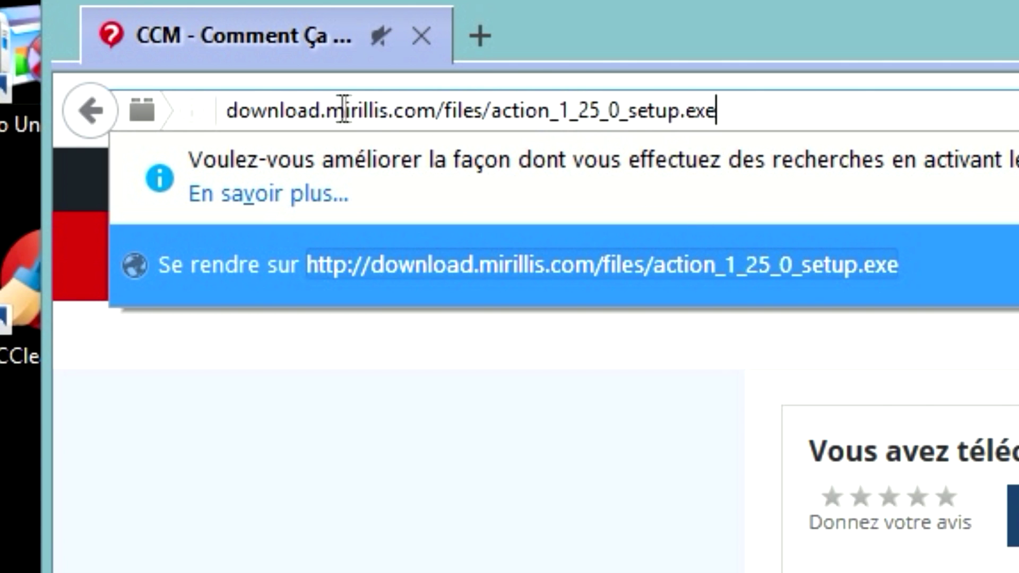
Download action_1_25_0_setup.exe from the entered address, save the file, and close the Downloads folder window
drag(571, 111, 611, 108)
double_click(593, 109)
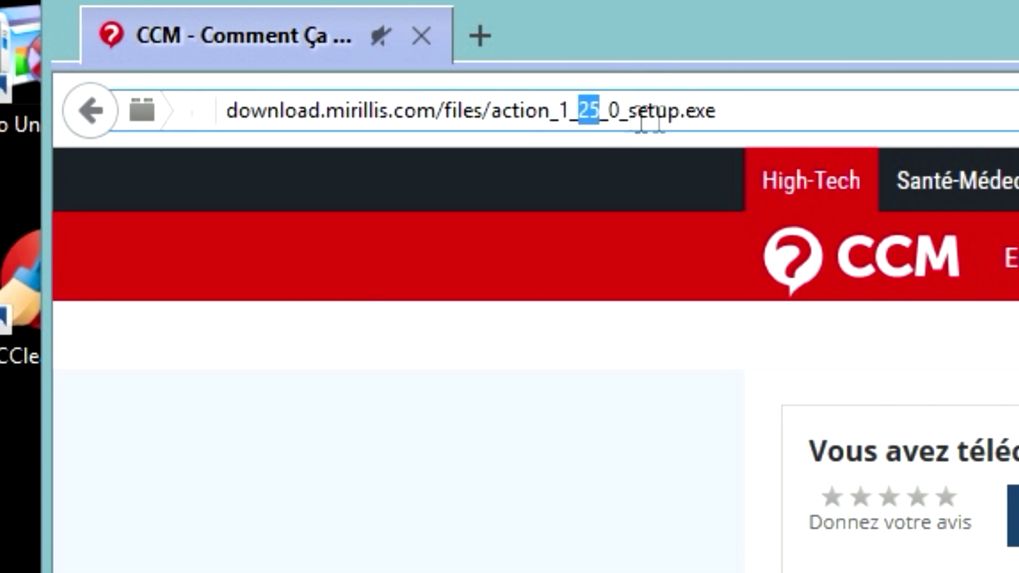
click(900, 109)
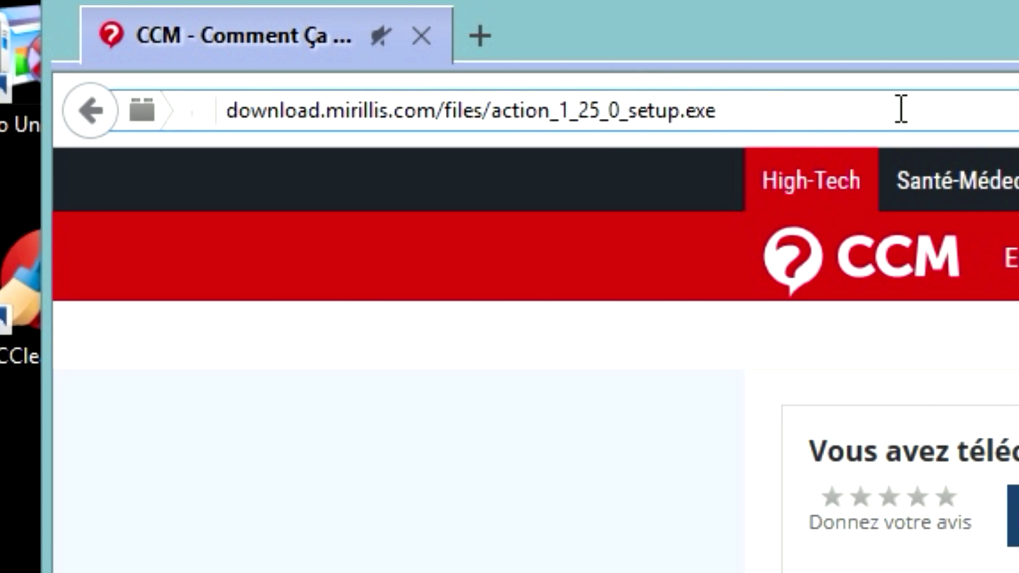
key(Return)
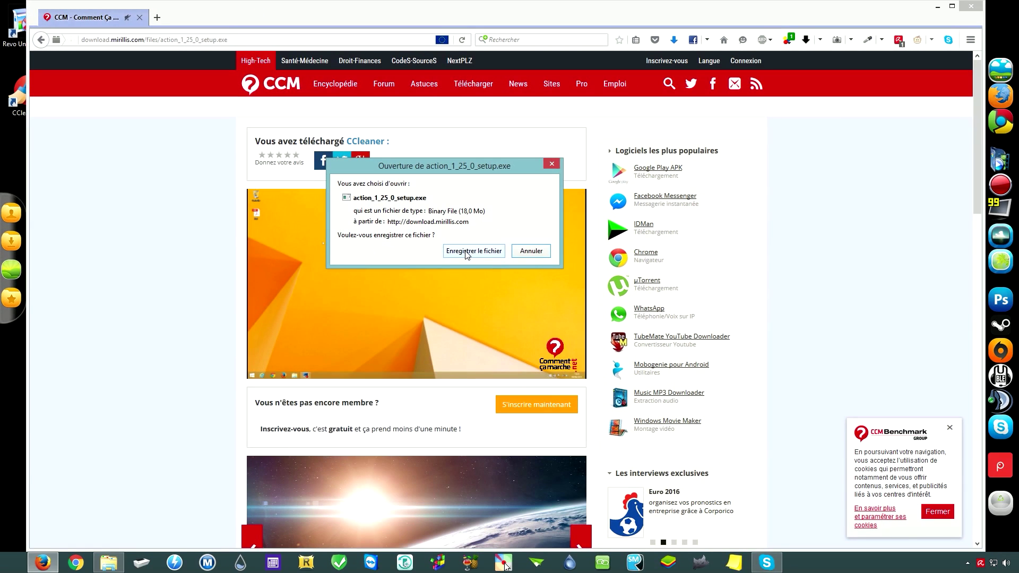
click(467, 253)
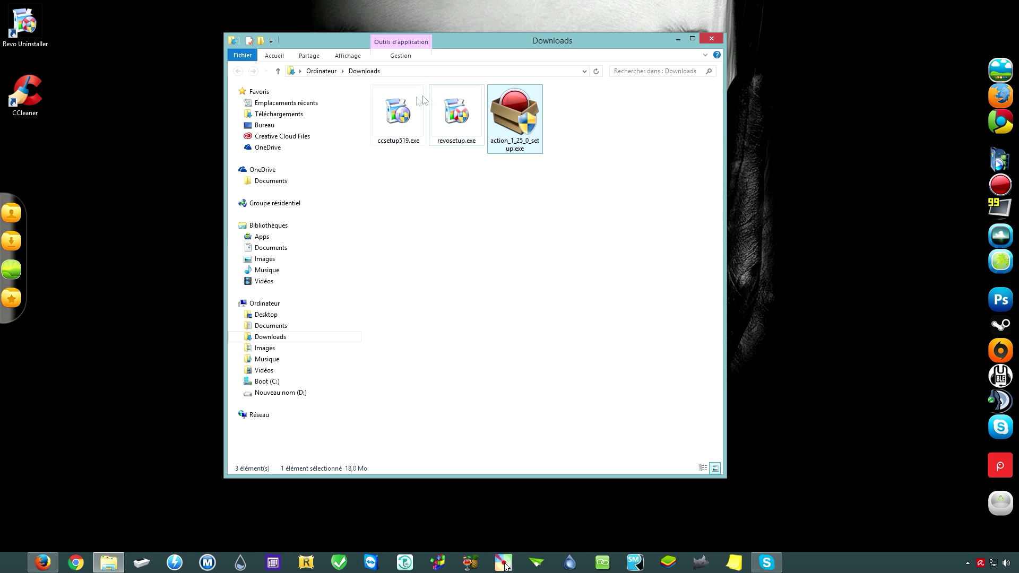
click(711, 39)
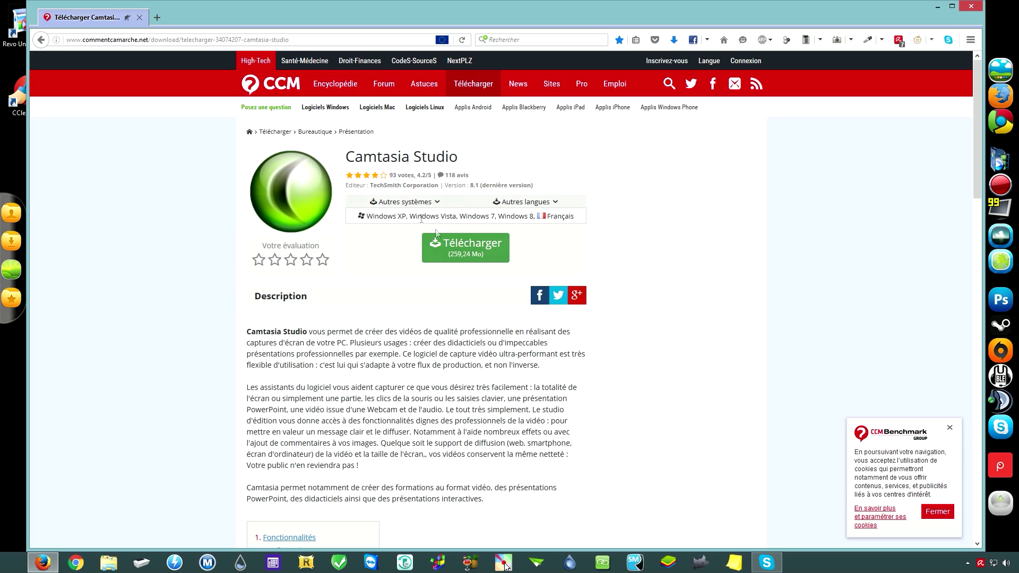
Download Camtasia Studio from its CommentCaMarche page, save camtasia.exe, and minimize the browser
click(474, 251)
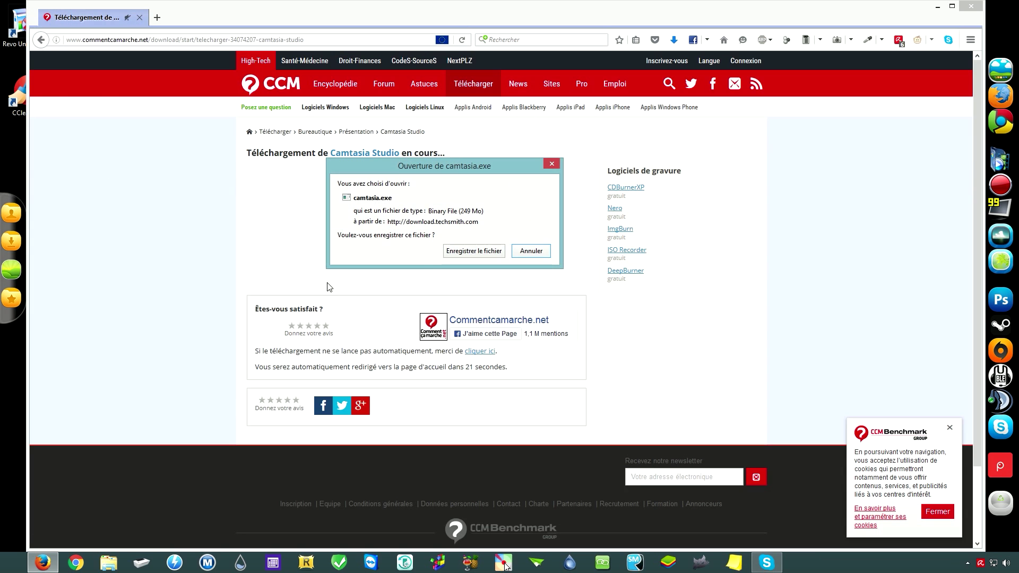
click(474, 251)
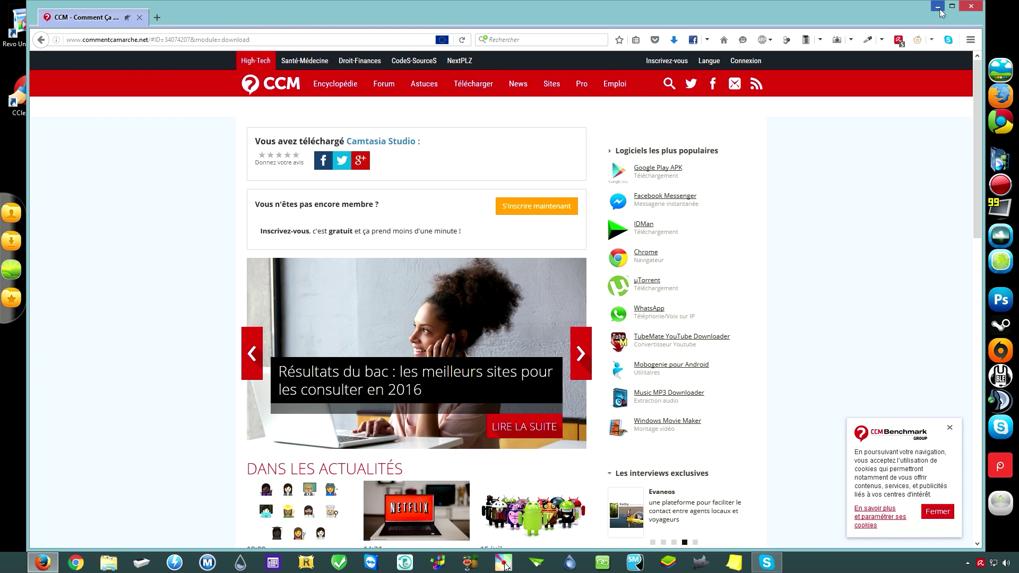
click(938, 7)
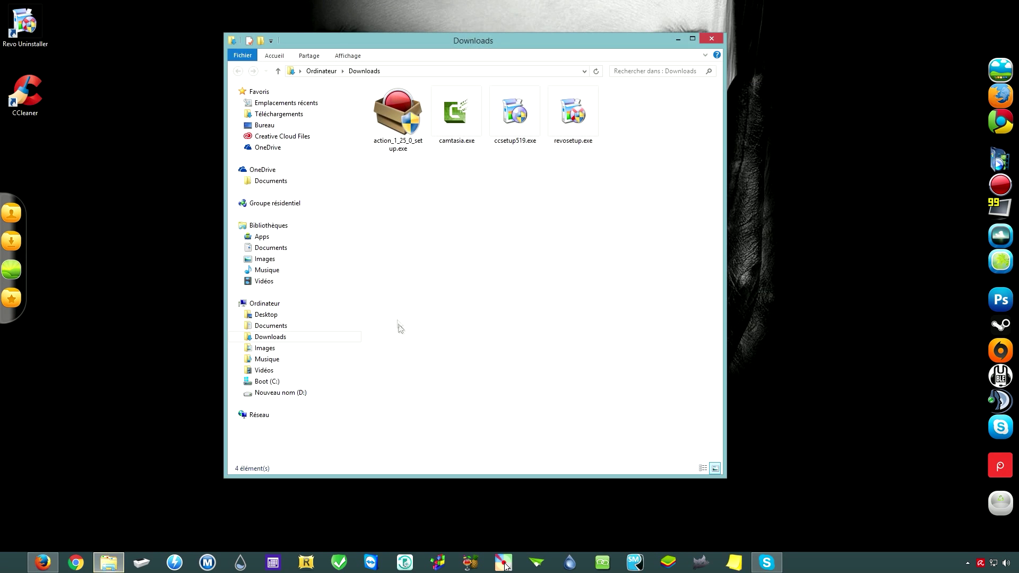
Run camtasia.exe from the Downloads folder, bypassing the SmartScreen block and allowing it to modify the computer
click(451, 121)
right_click(451, 121)
click(518, 150)
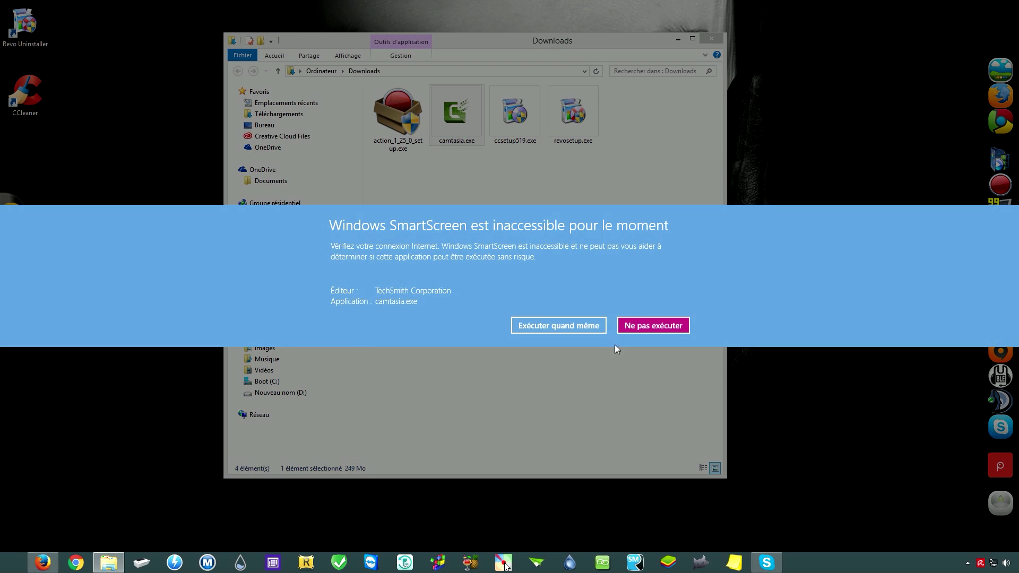
click(559, 325)
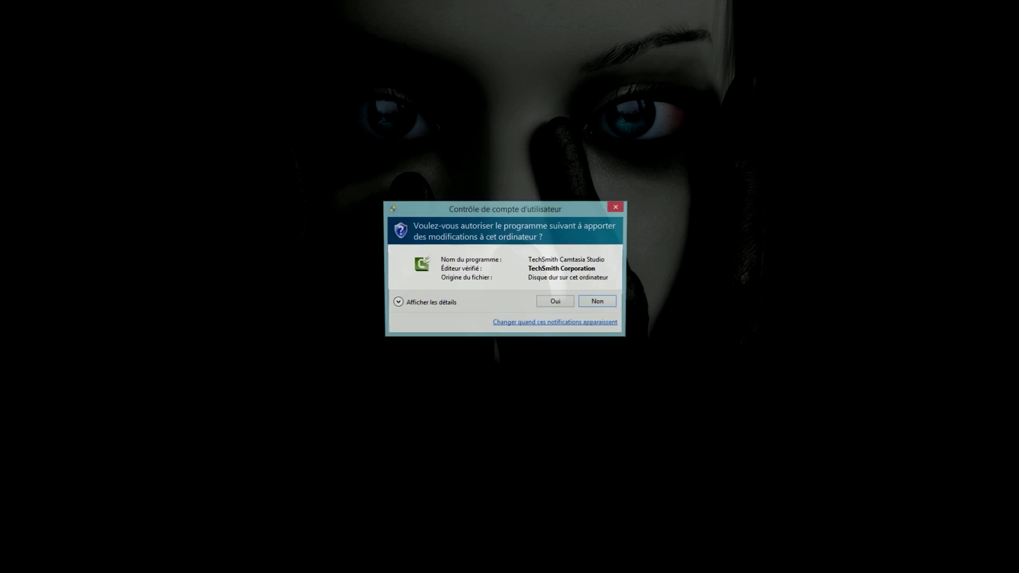
click(554, 301)
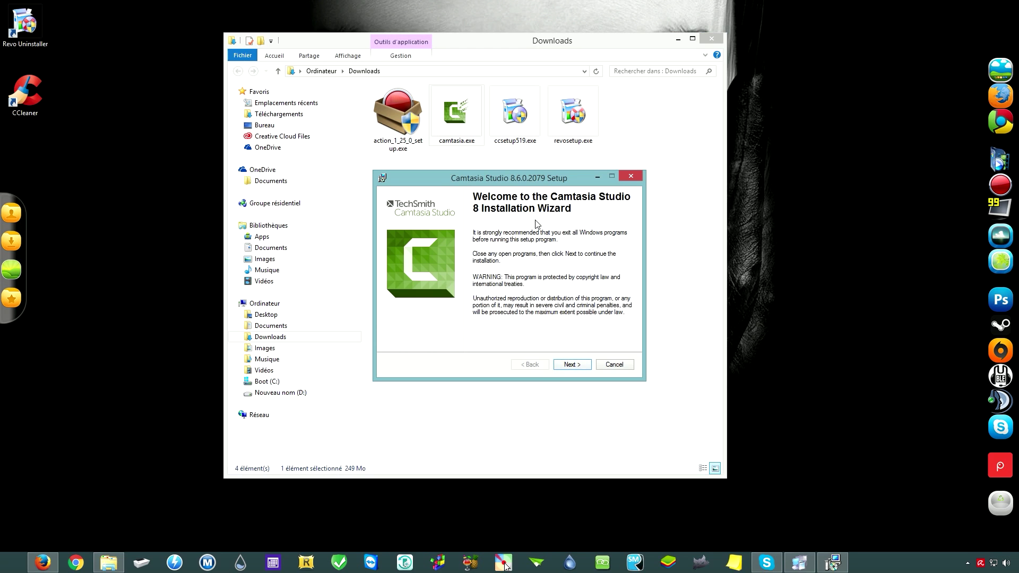
Accept the license agreement in the Camtasia Studio setup and continue with the Free trial installation type
click(572, 364)
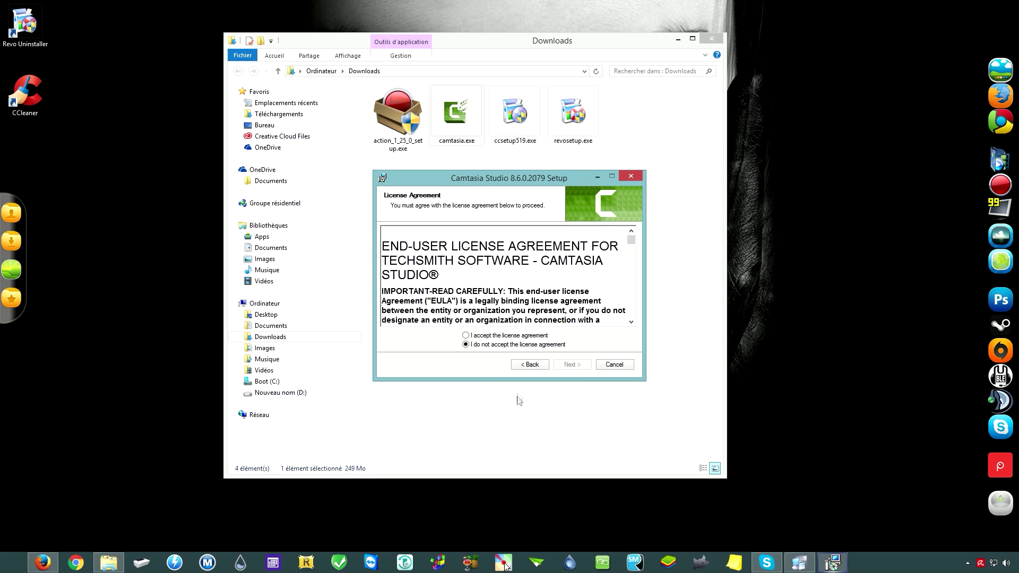
click(466, 335)
click(567, 366)
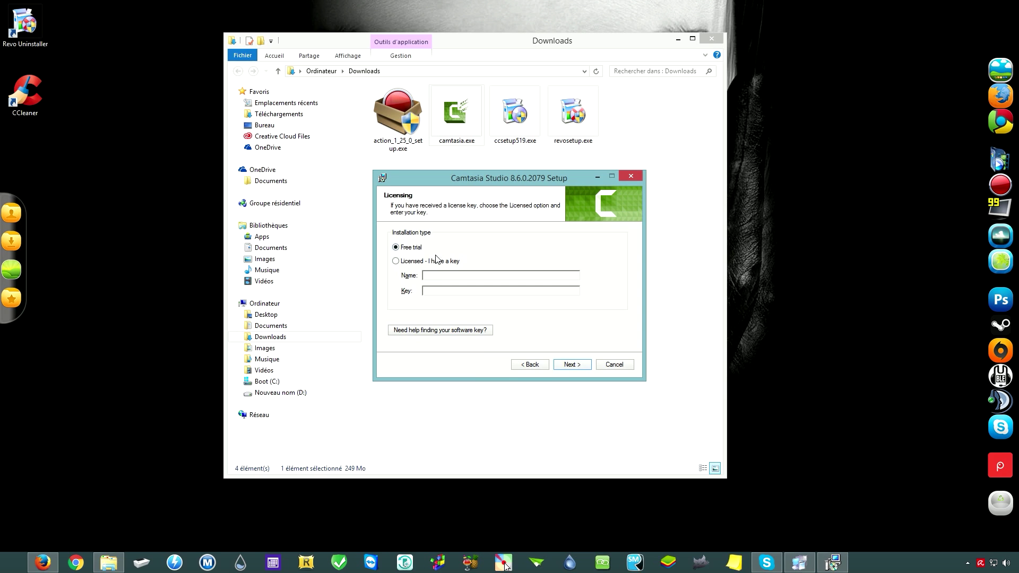
key(Return)
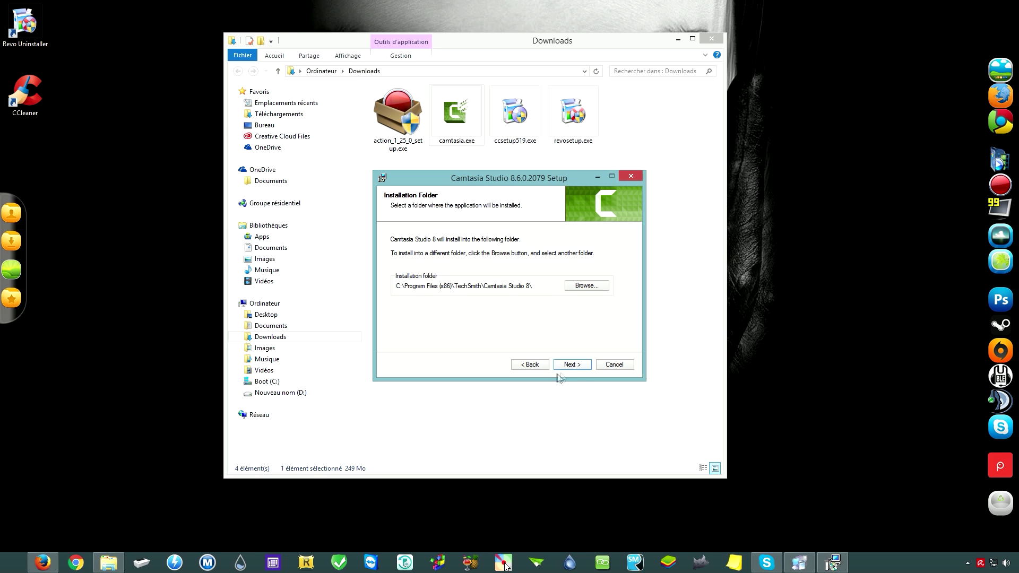
Install Camtasia Studio 8 in the default folder with the PowerPoint add-in, desktop shortcut and library assets, set to start after installation
click(572, 364)
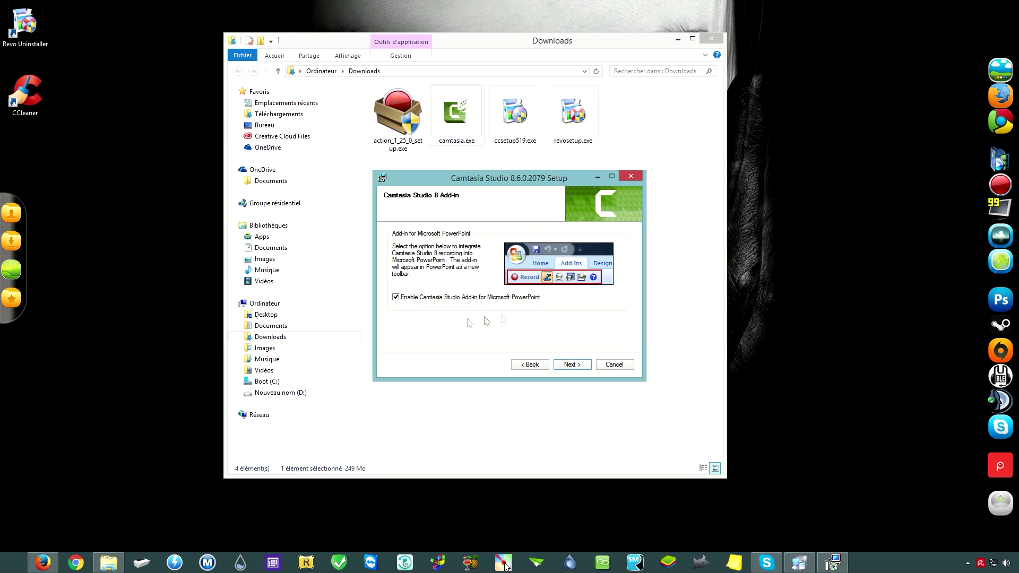
click(572, 364)
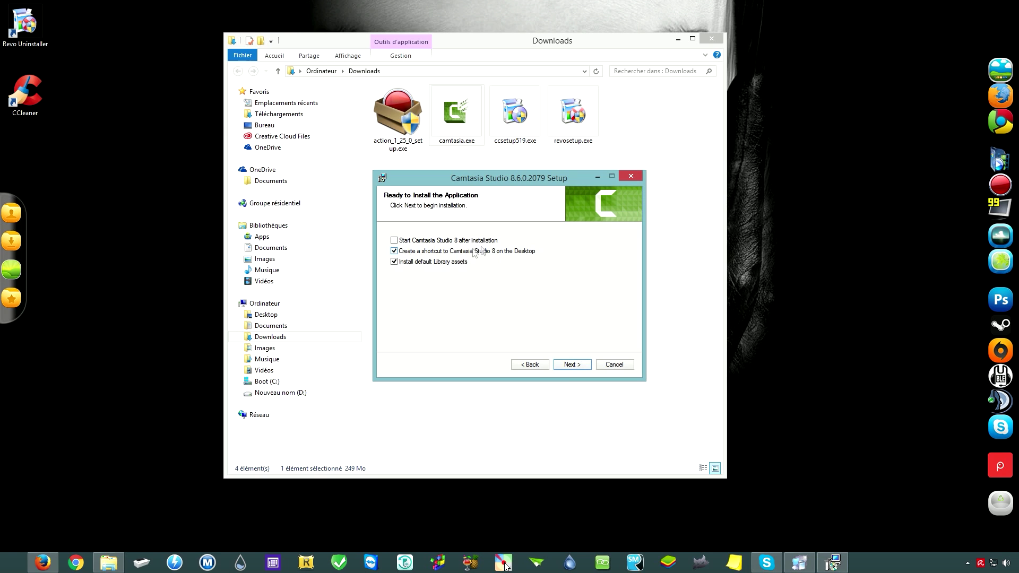
click(394, 240)
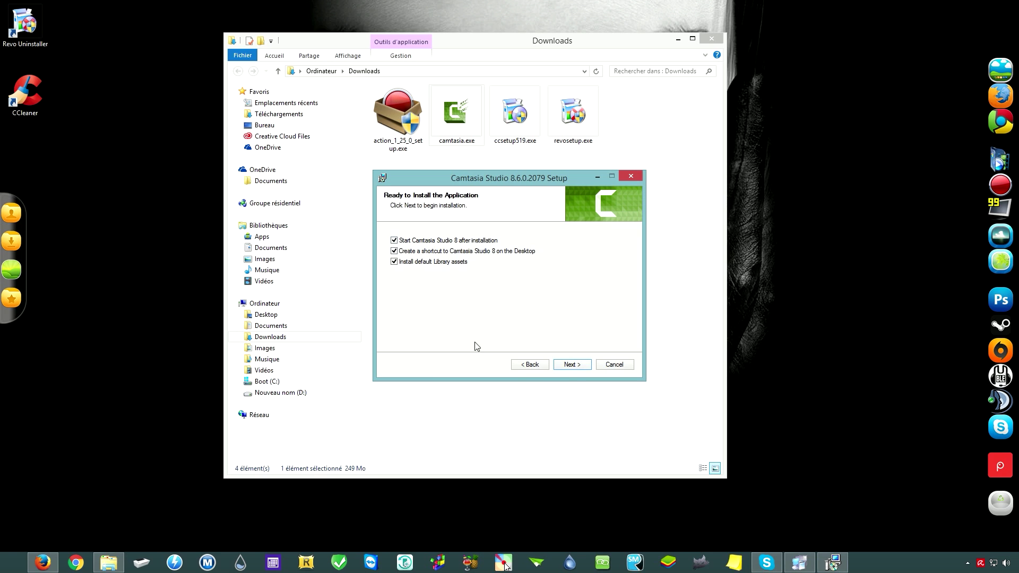
click(570, 366)
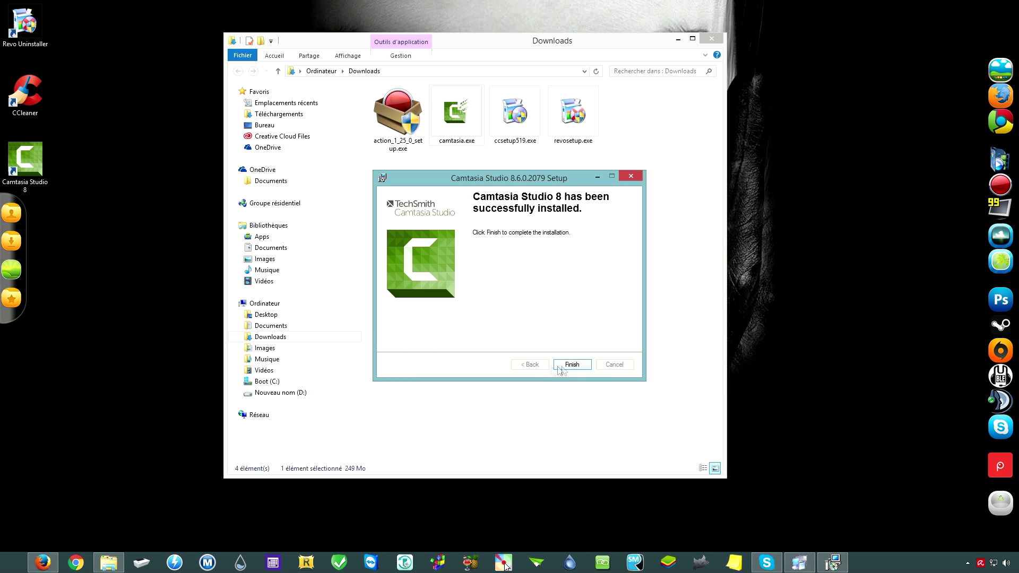
Finish the setup, minimize the browser, and open Camtasia Studio with the evaluation option
click(581, 366)
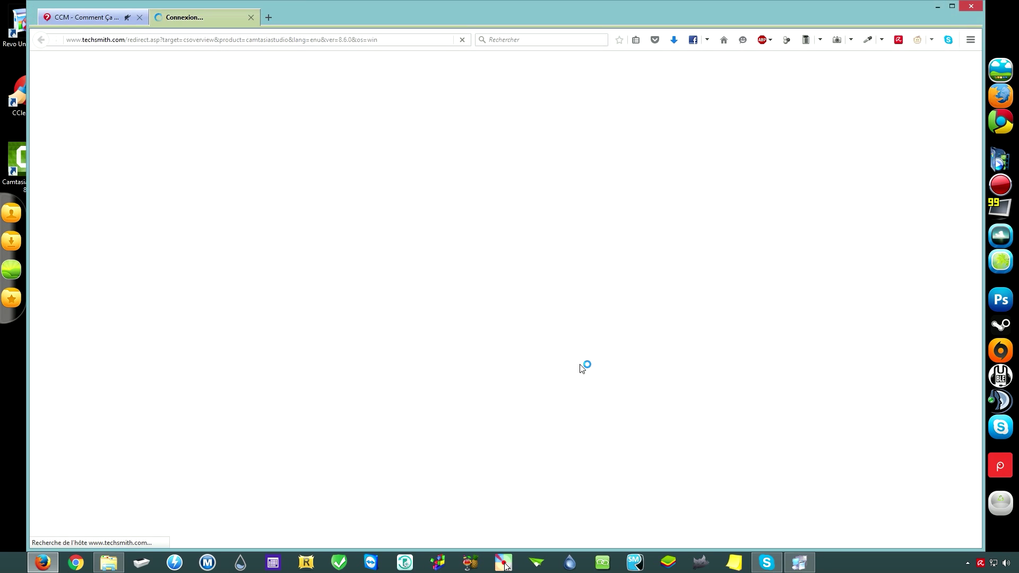
click(937, 7)
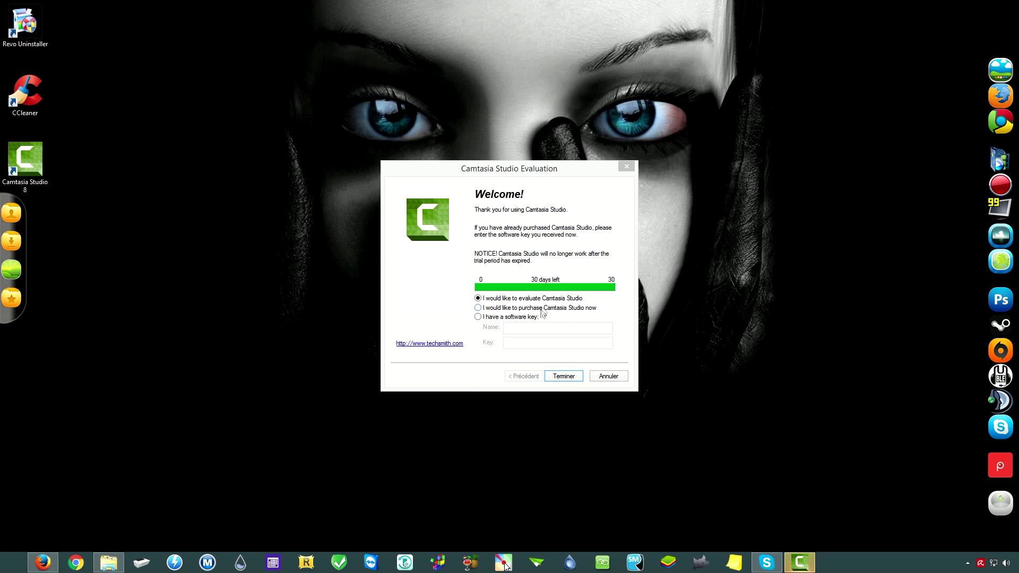
click(563, 376)
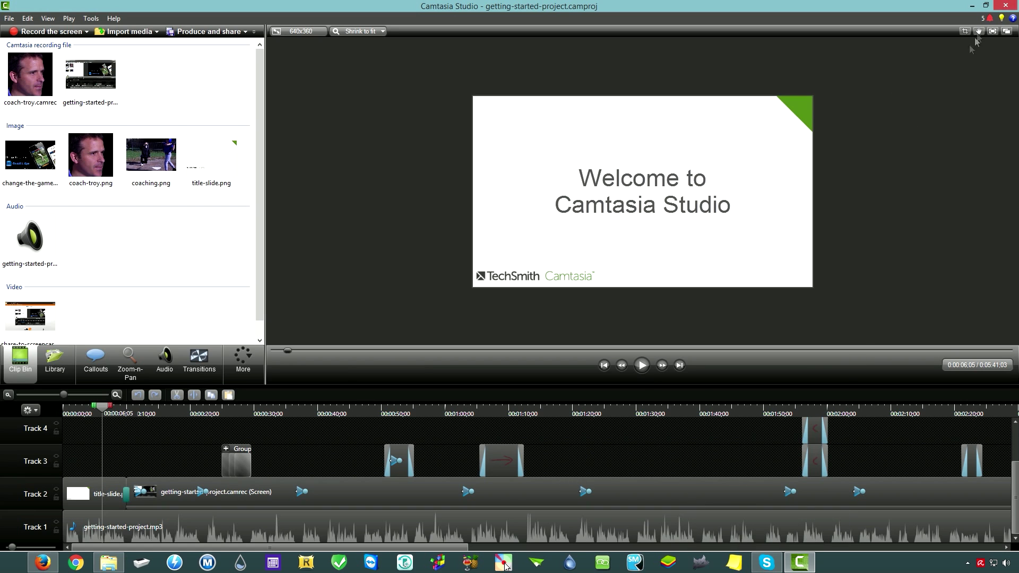
Close Camtasia Studio and turn on the clock system icon in the taskbar's notification area
click(1007, 7)
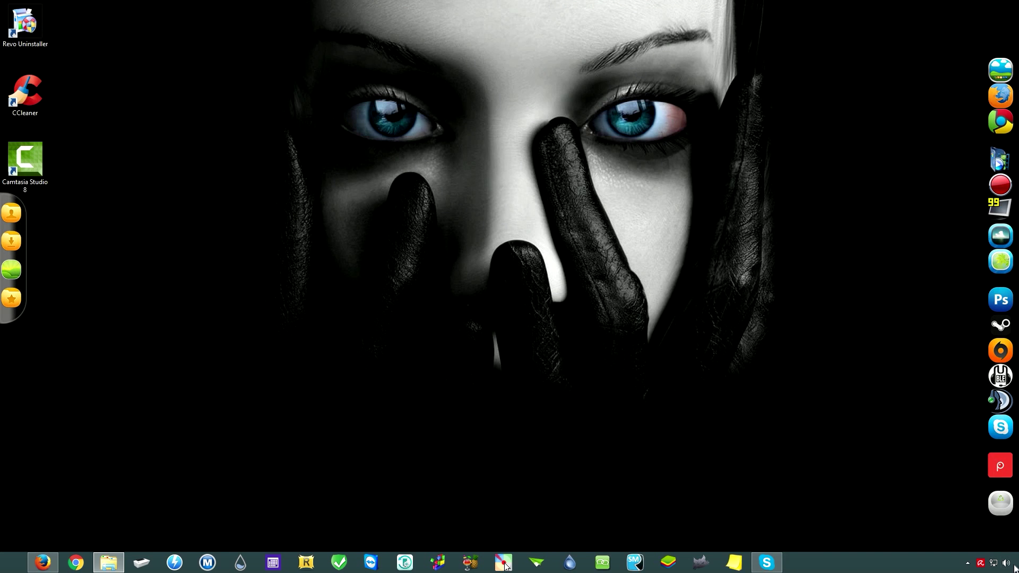
click(967, 563)
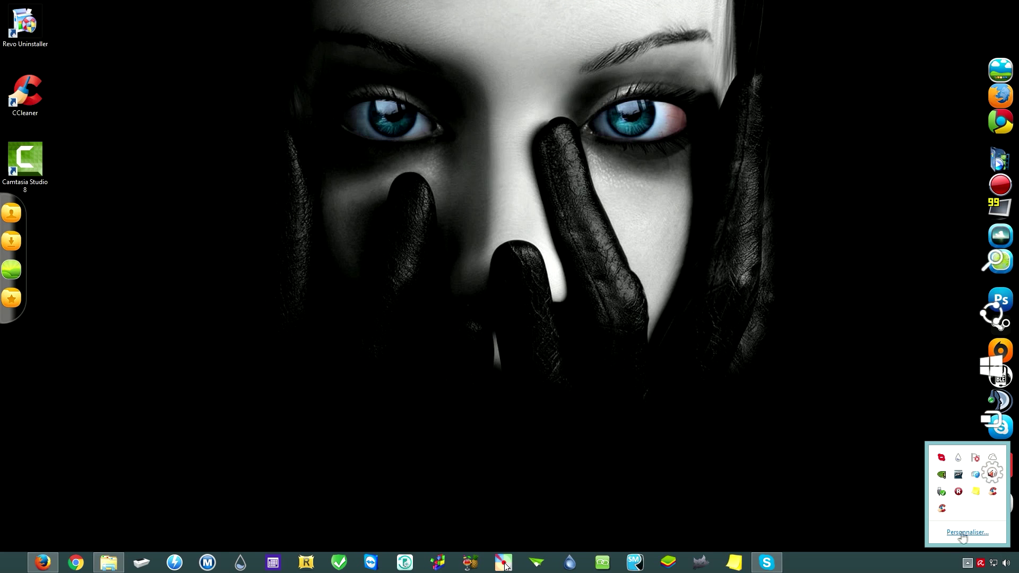
right_click(967, 566)
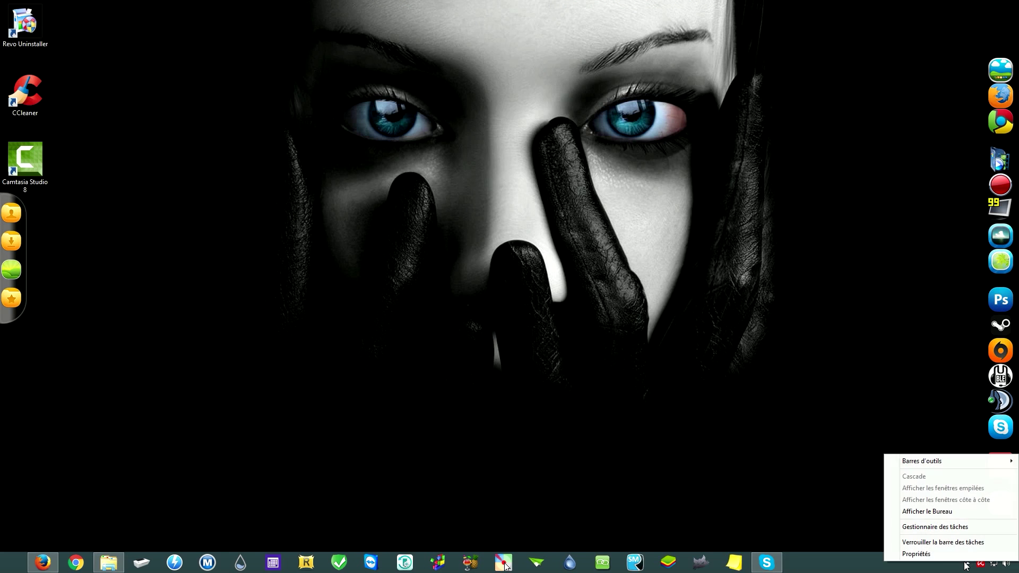
click(908, 557)
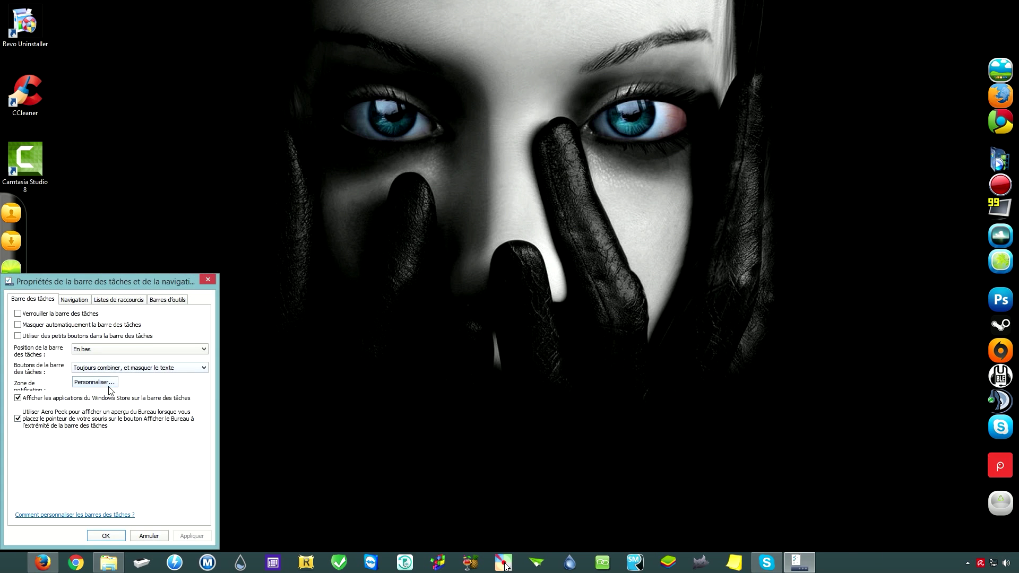
click(109, 386)
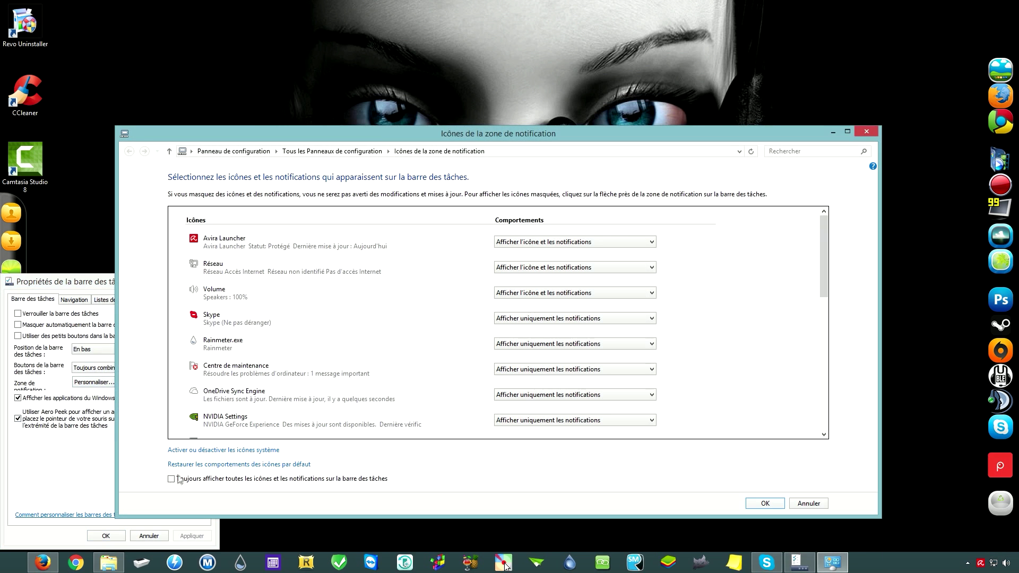
click(244, 450)
click(521, 243)
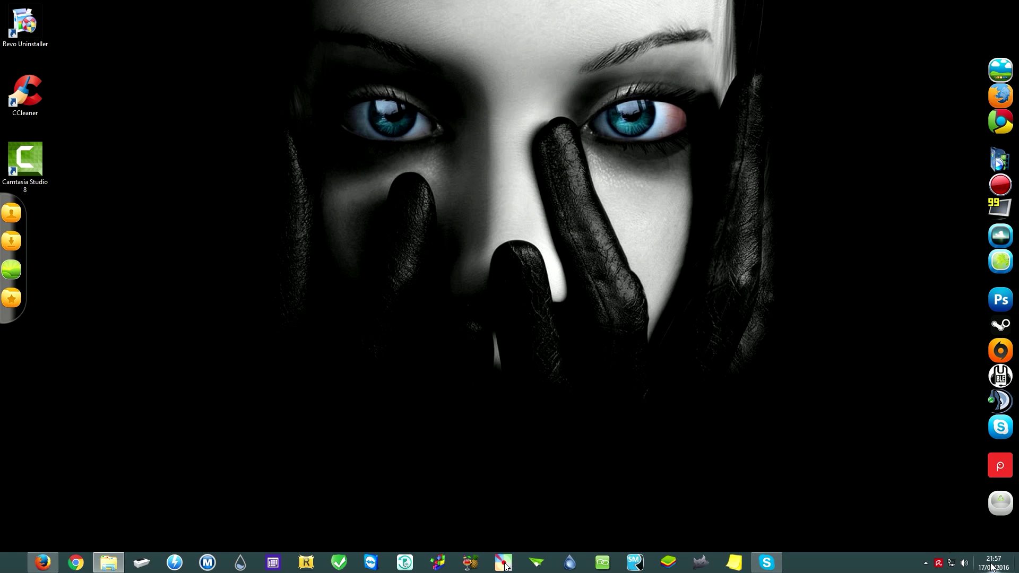
Set the system date to 22 July 2016 in the Windows date and time settings
click(990, 567)
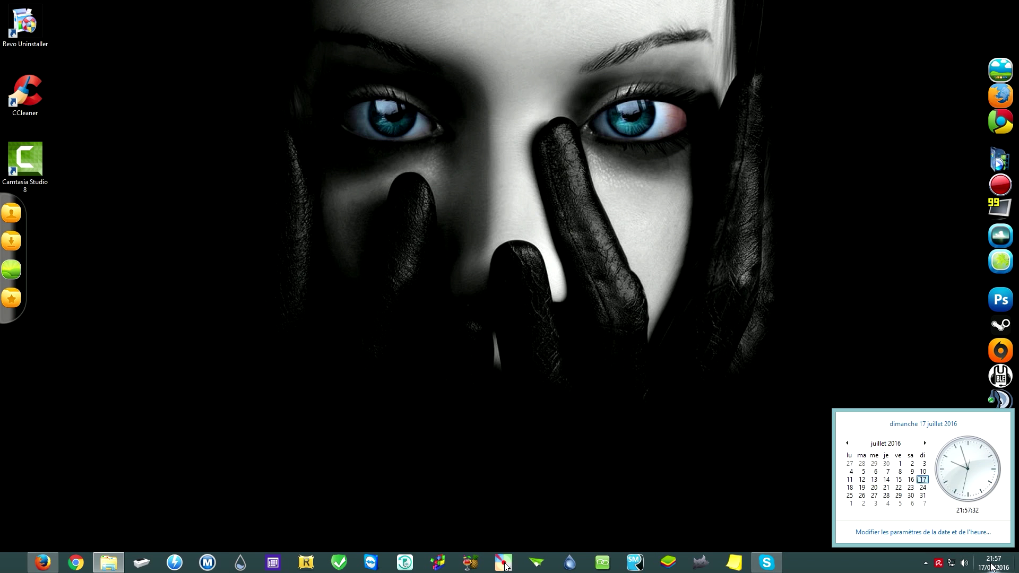
click(932, 532)
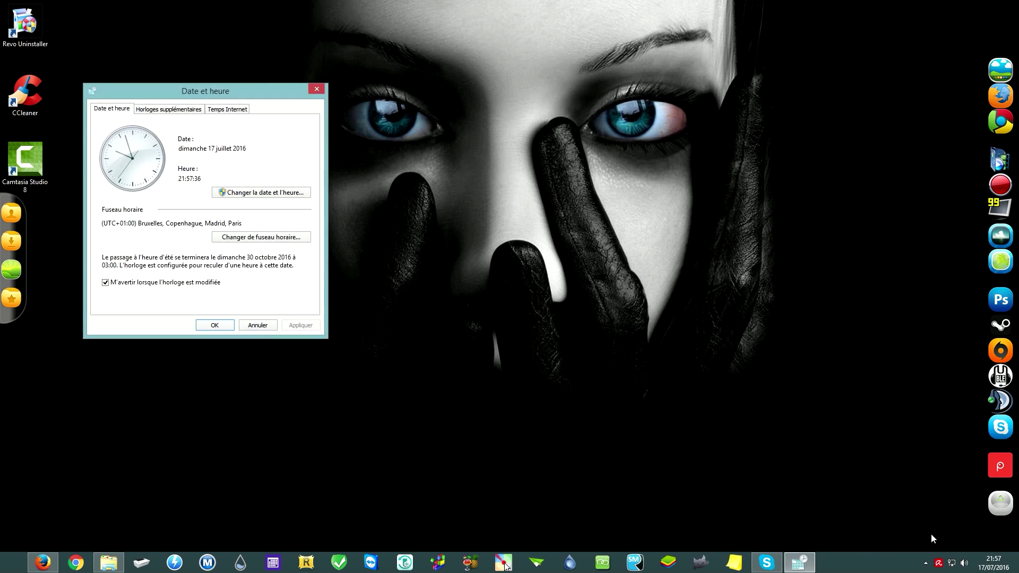
drag(177, 96, 452, 94)
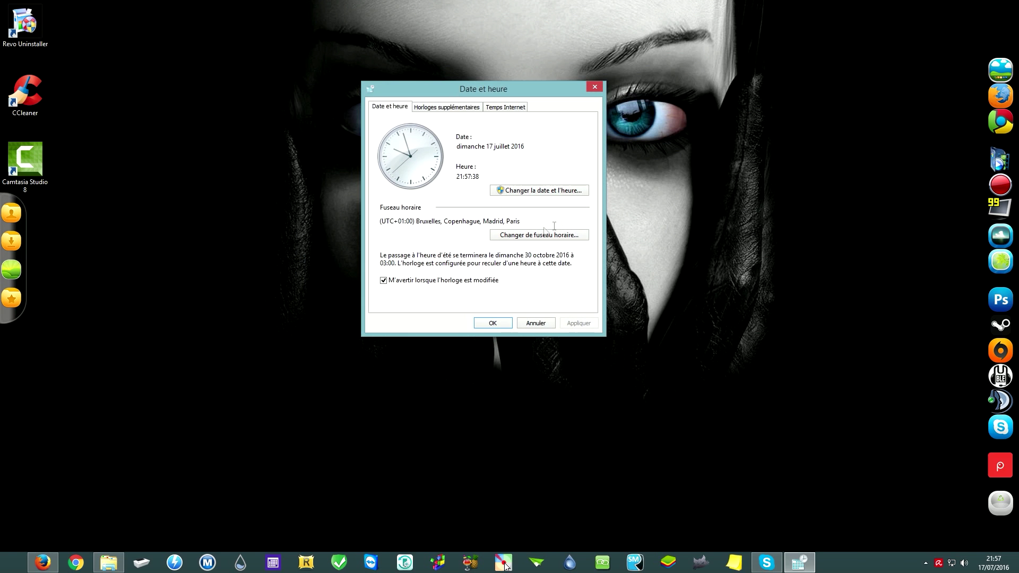
click(540, 190)
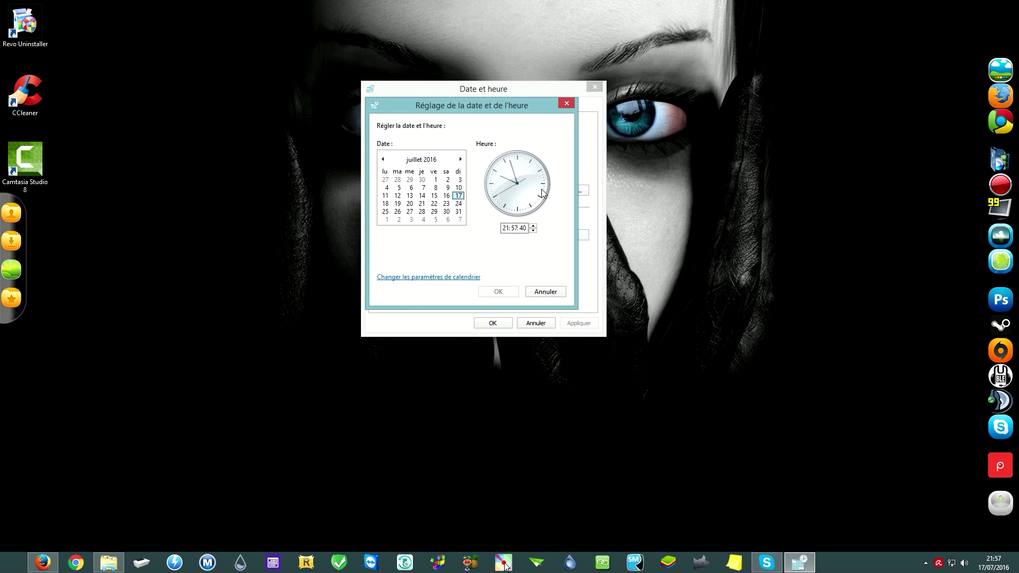
mouse_move(484, 103)
mouse_down()
mouse_move(493, 125)
mouse_move(475, 153)
mouse_move(472, 118)
mouse_up()
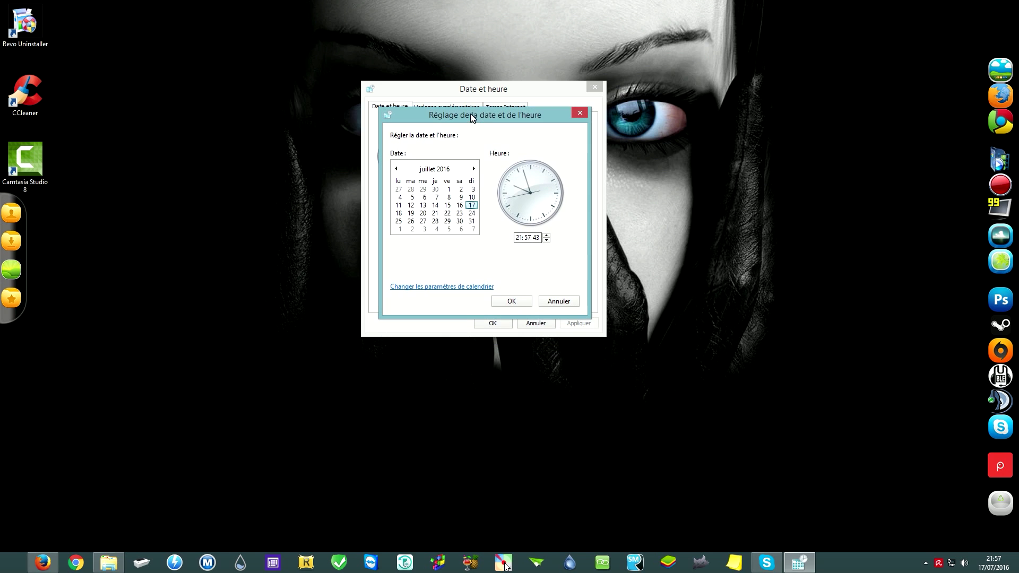
click(447, 214)
click(511, 301)
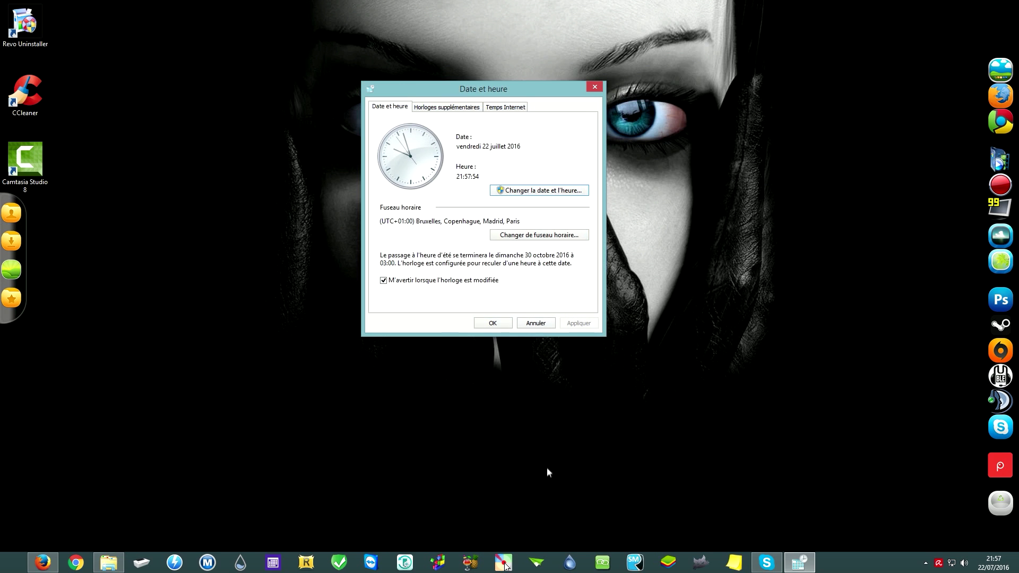
click(493, 323)
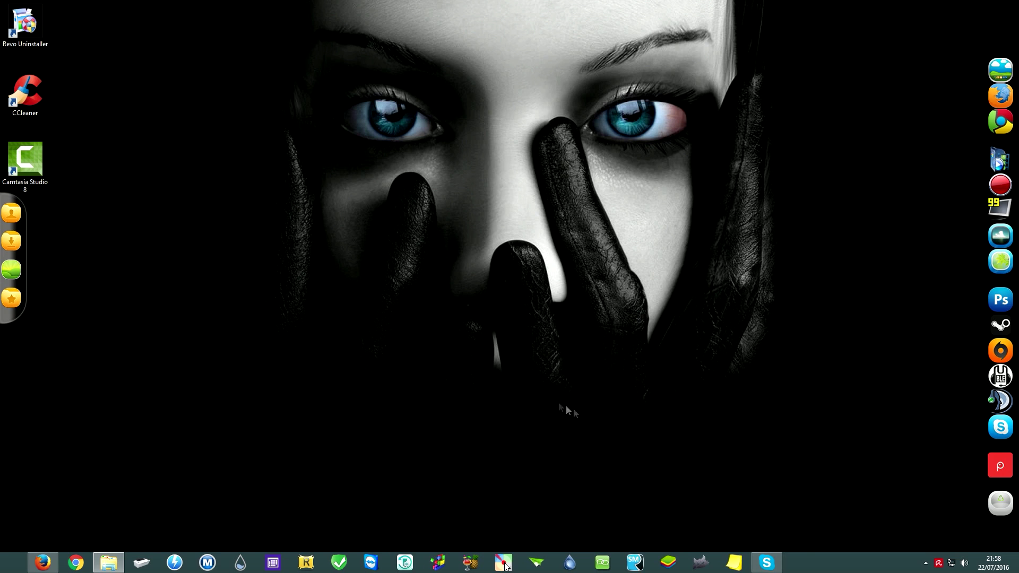
Reopen Camtasia Studio with the evaluation option to check the remaining trial days, and close it again
click(19, 170)
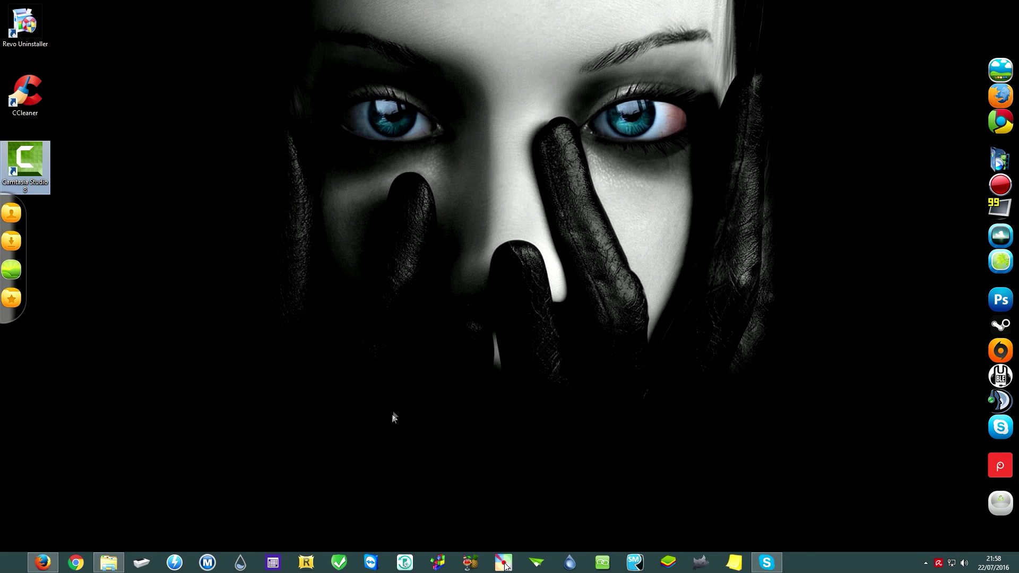
click(440, 408)
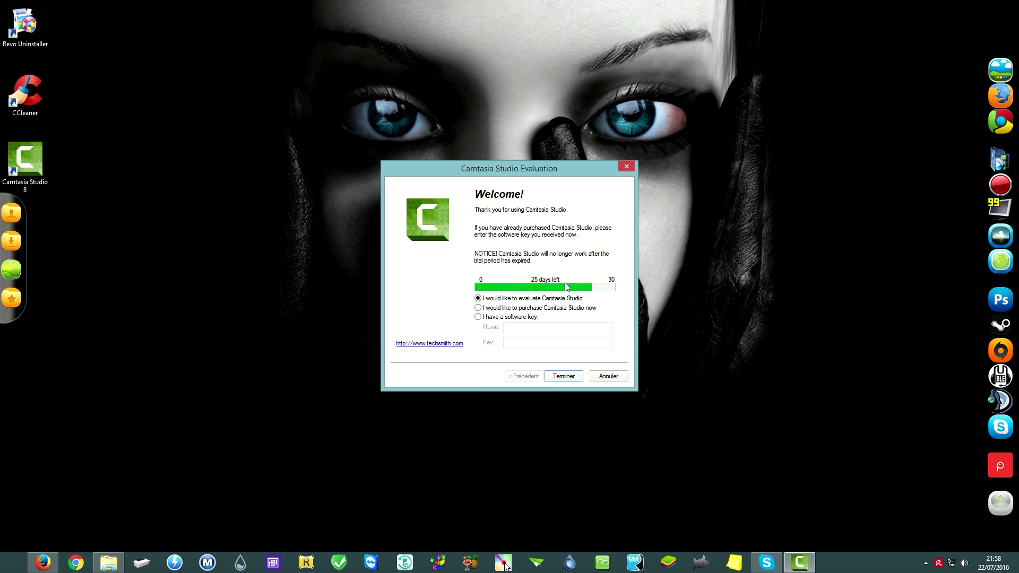
click(562, 376)
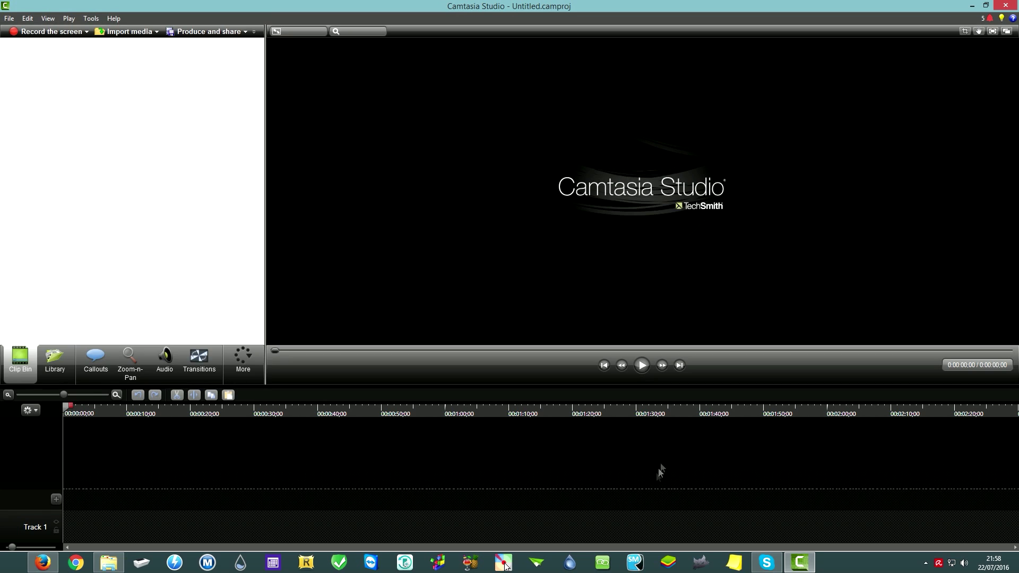
click(1007, 5)
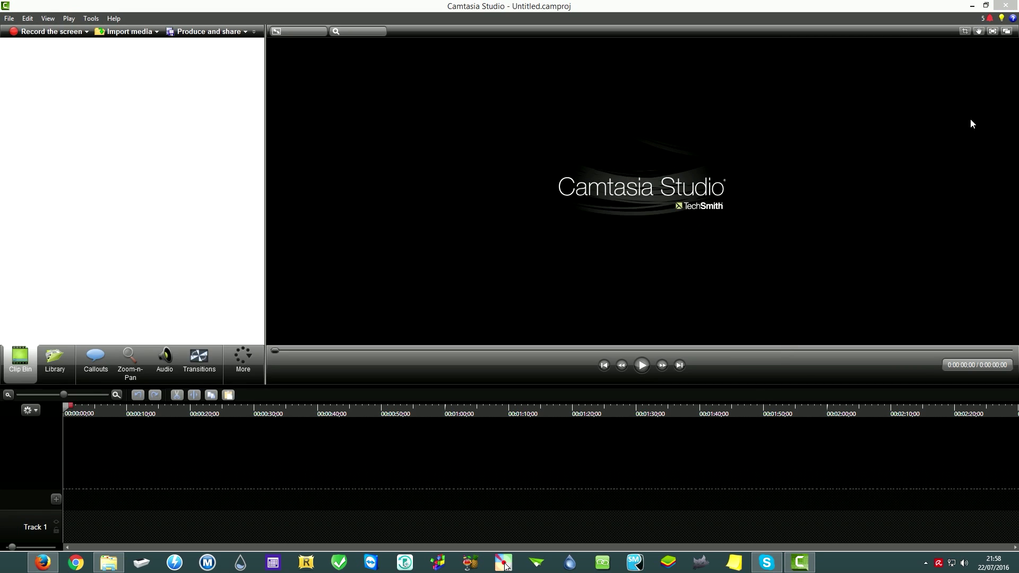
click(643, 371)
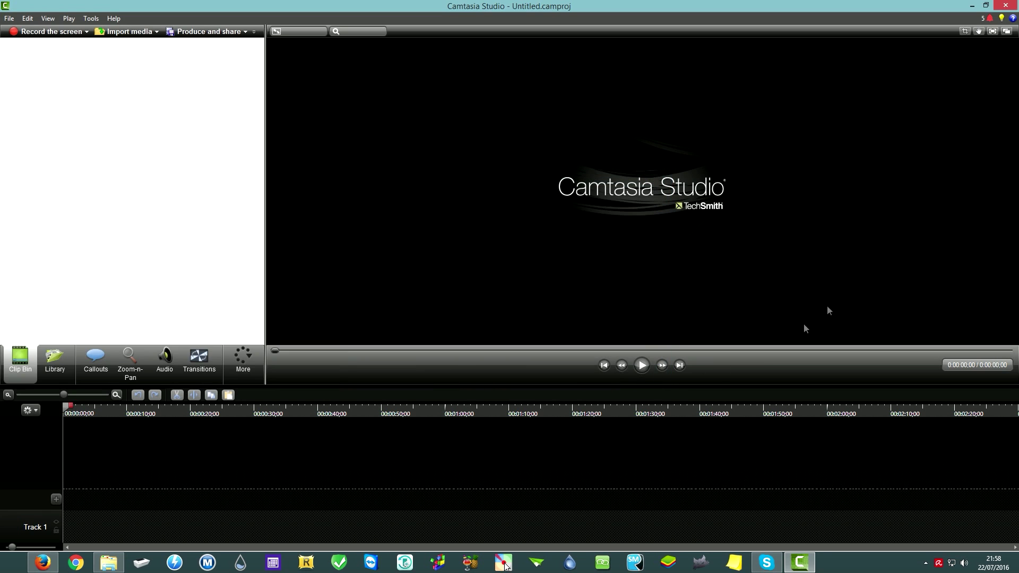
click(1008, 5)
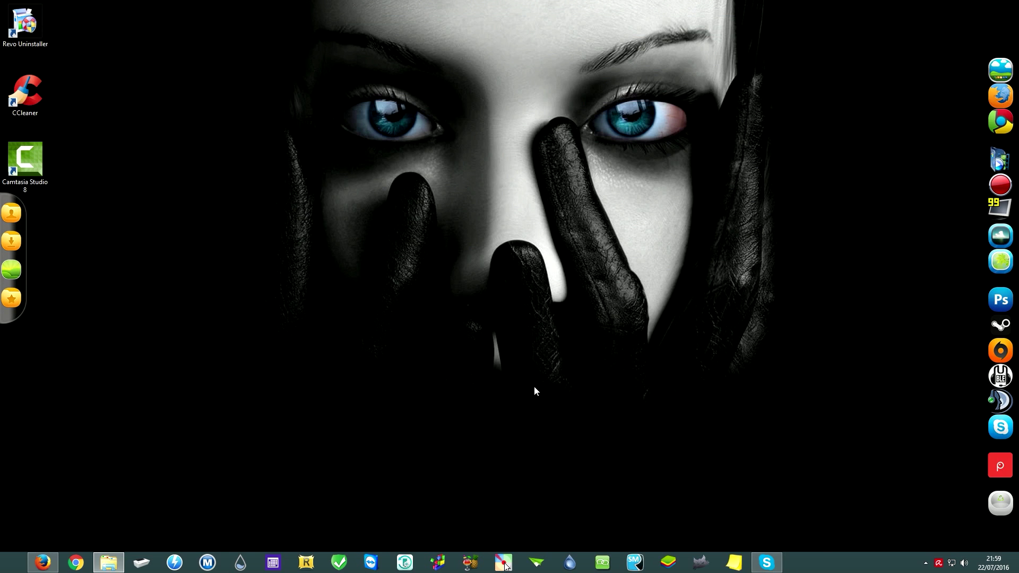
Switch to Firefox, download setup4.exe from timestopper.net, and minimize the browser
click(42, 561)
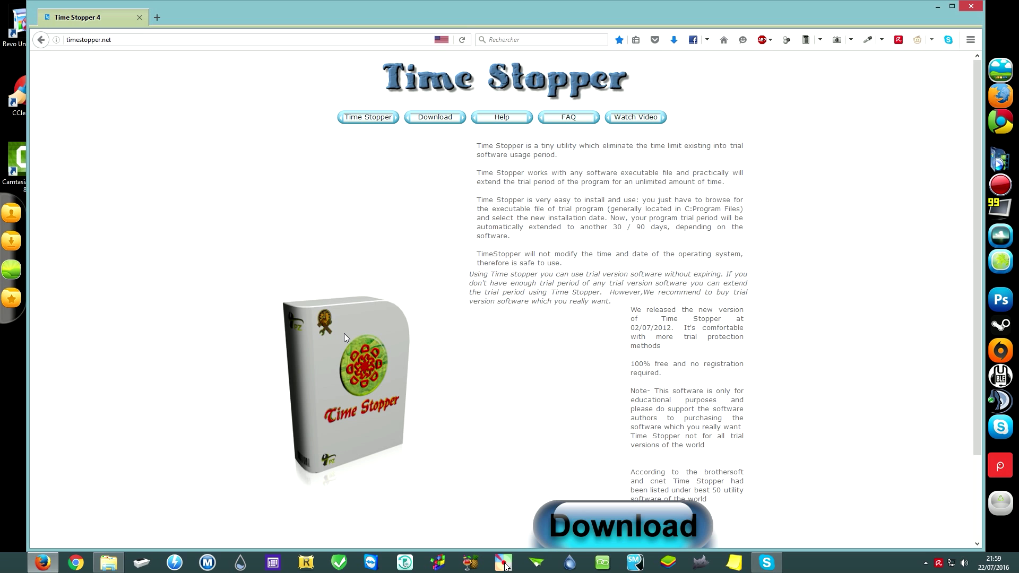
scroll(344, 333, down, 2)
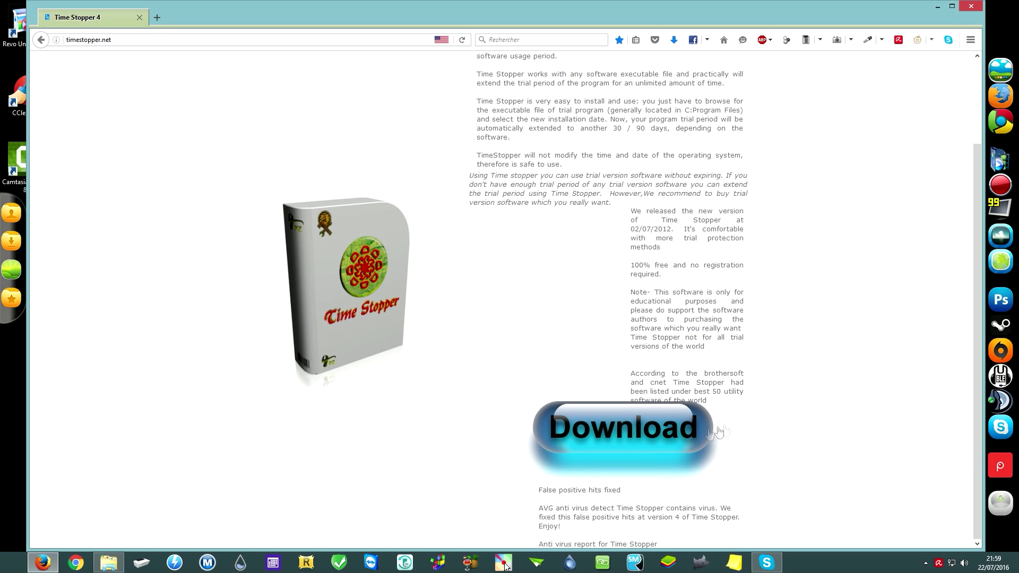
click(627, 438)
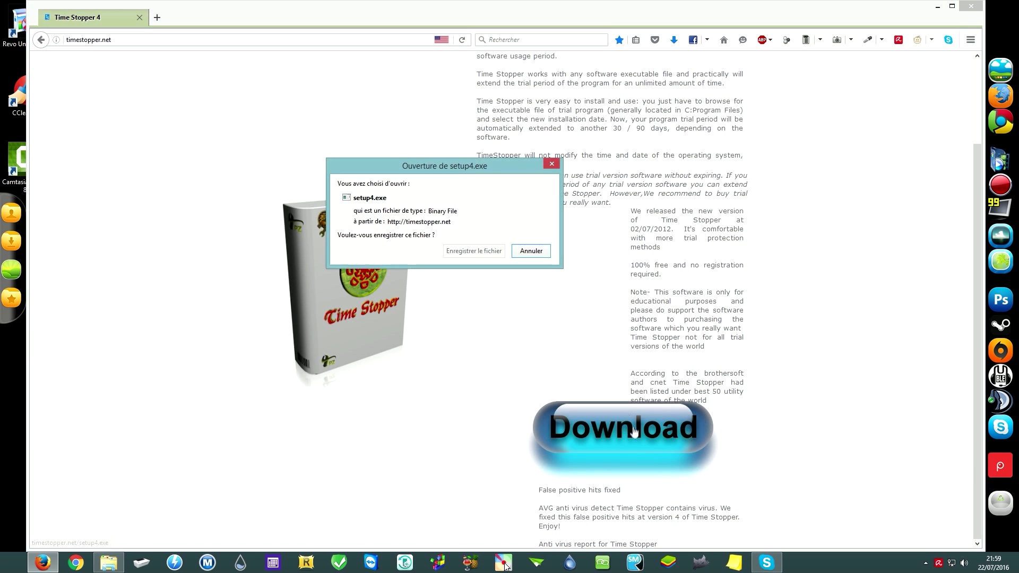
click(473, 250)
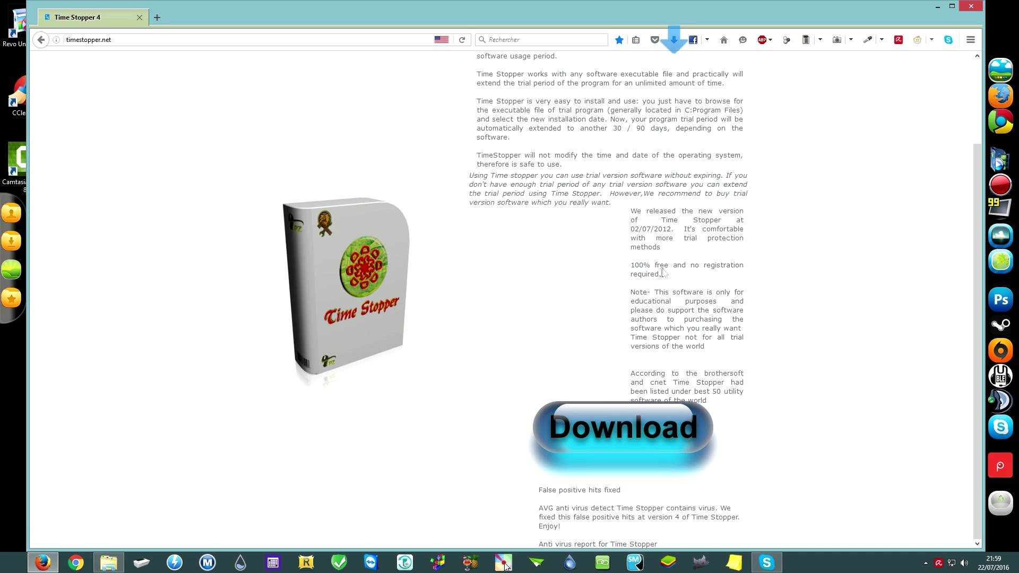
click(937, 7)
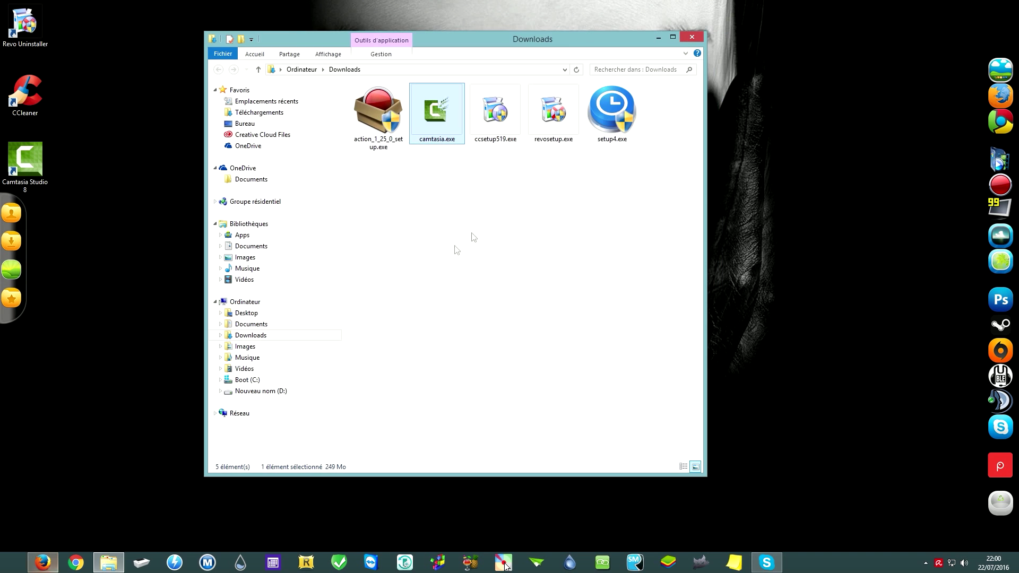
Run setup4.exe from the Downloads folder as administrator and allow it to modify the computer
right_click(614, 110)
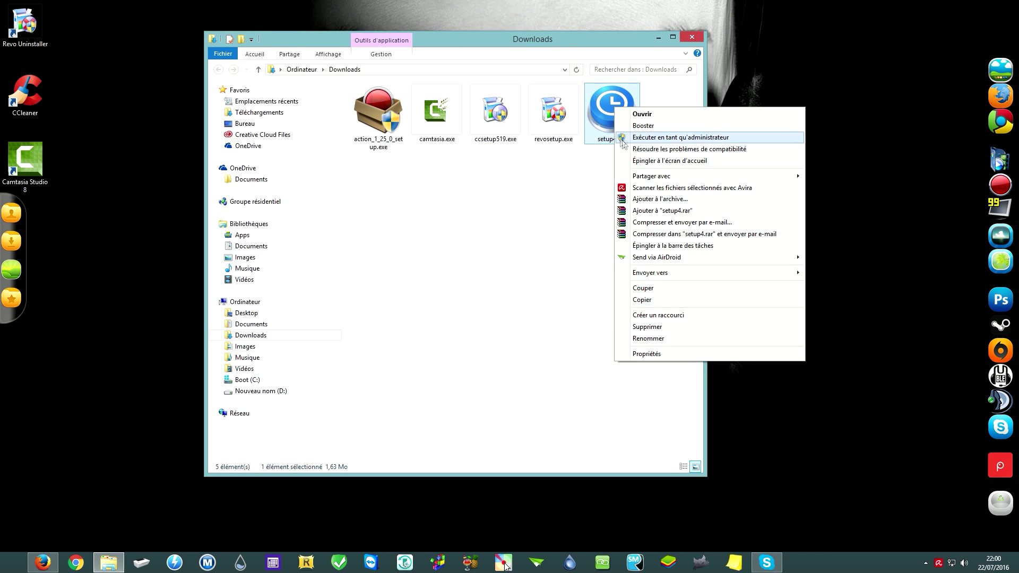
click(681, 141)
click(552, 329)
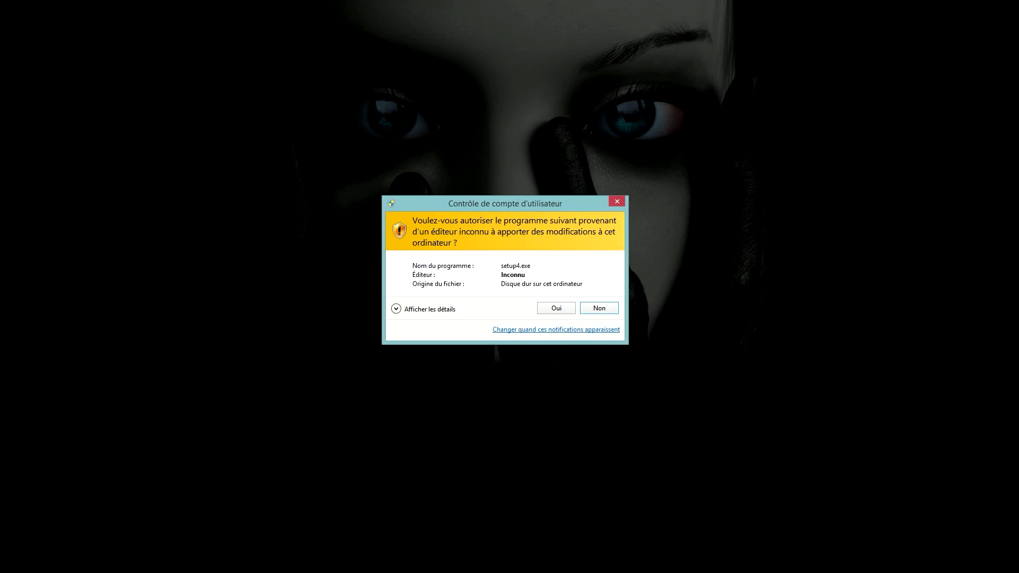
click(556, 308)
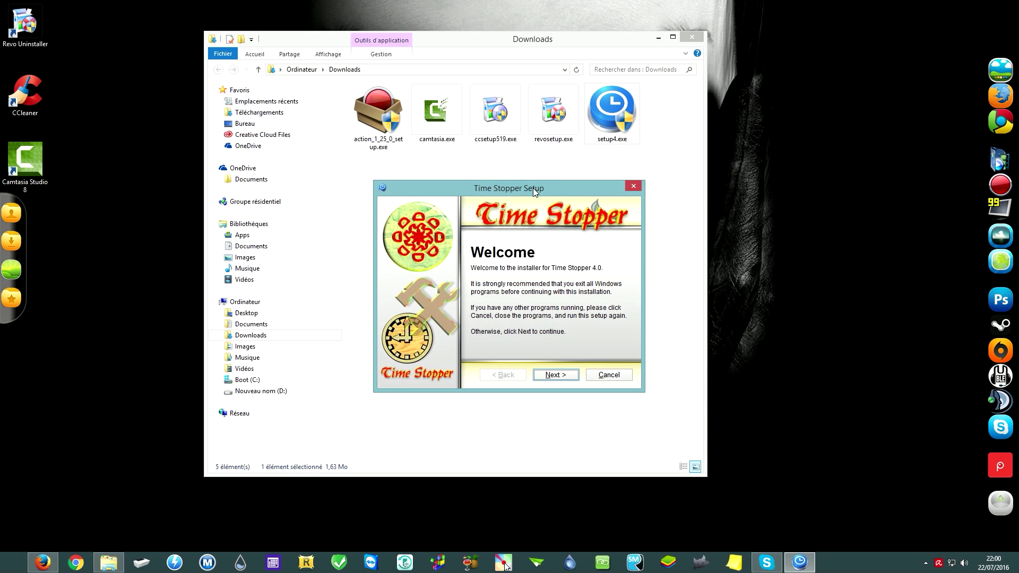
Install Time Stopper 4.0, agreeing to the license and keeping the current-user shortcuts, and close the help page that opens after setup
click(540, 347)
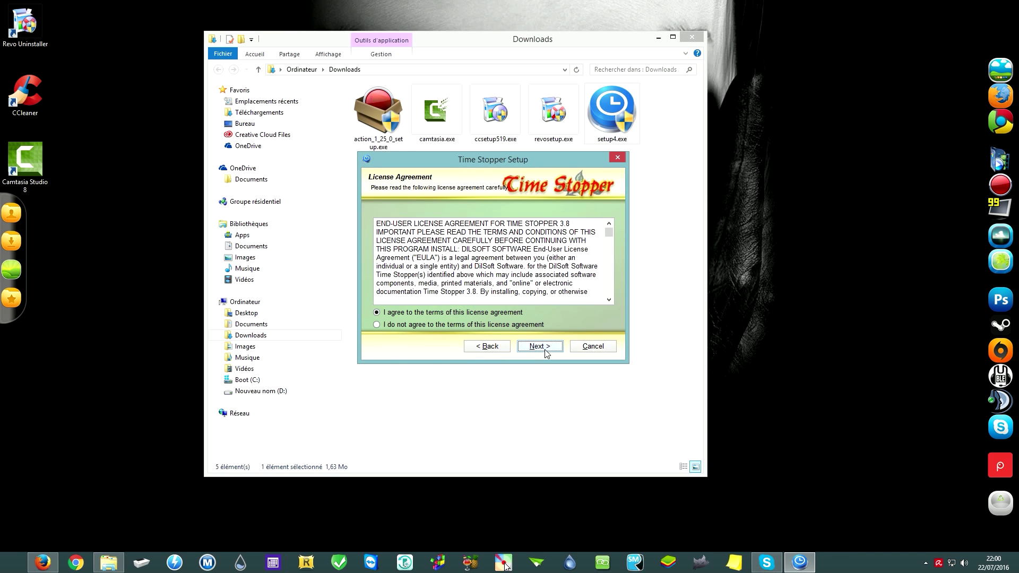
click(540, 348)
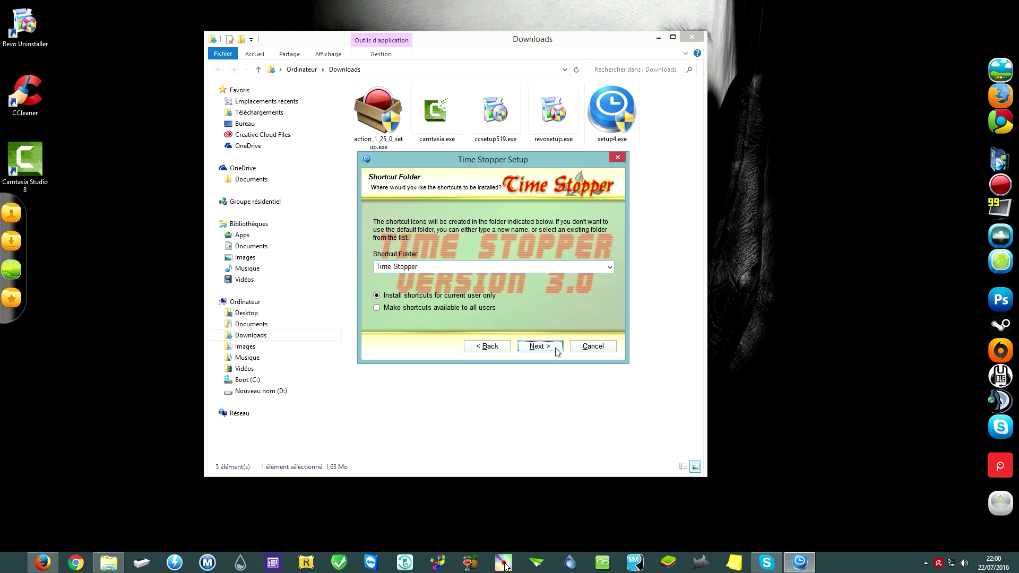
click(539, 346)
click(549, 348)
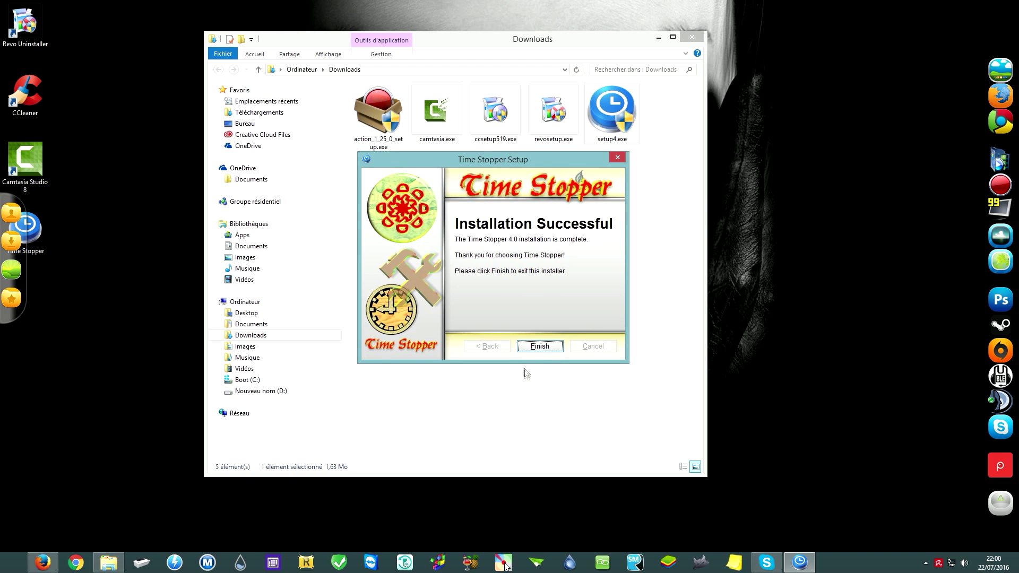
click(540, 347)
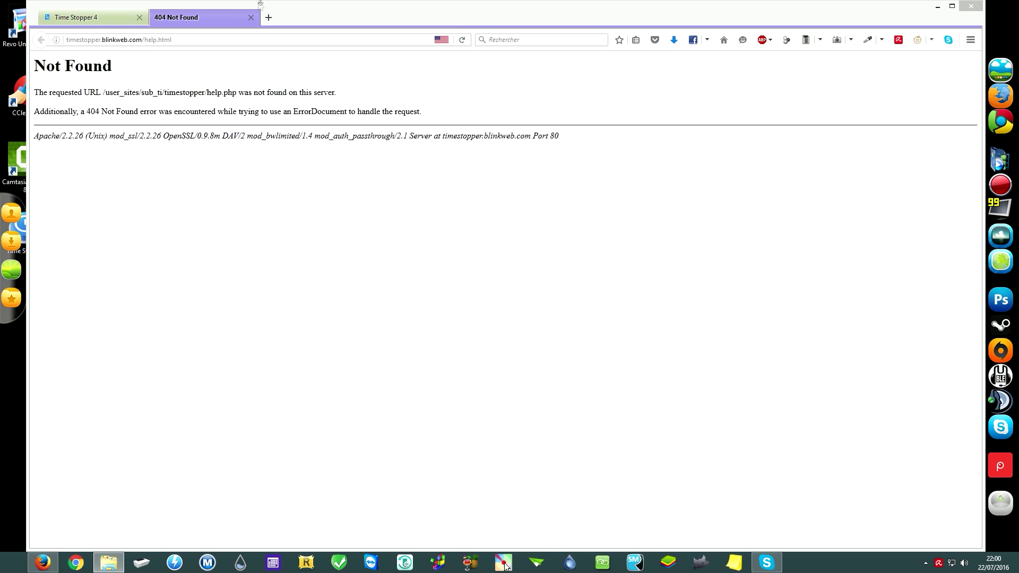
click(249, 19)
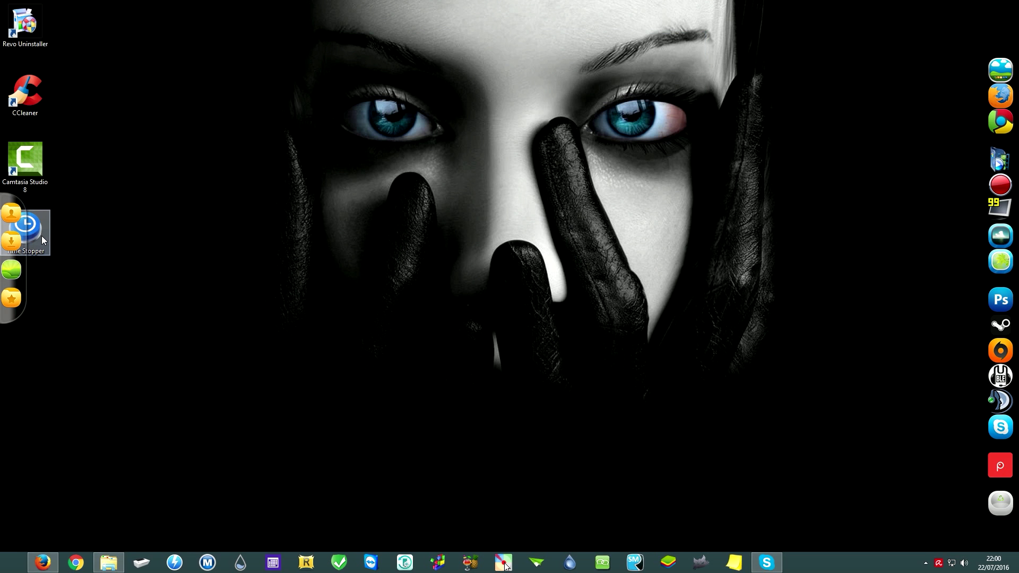
Launch Time Stopper from the desktop and browse for the trial's main EXE in C:\Program Files (x86)
double_click(43, 240)
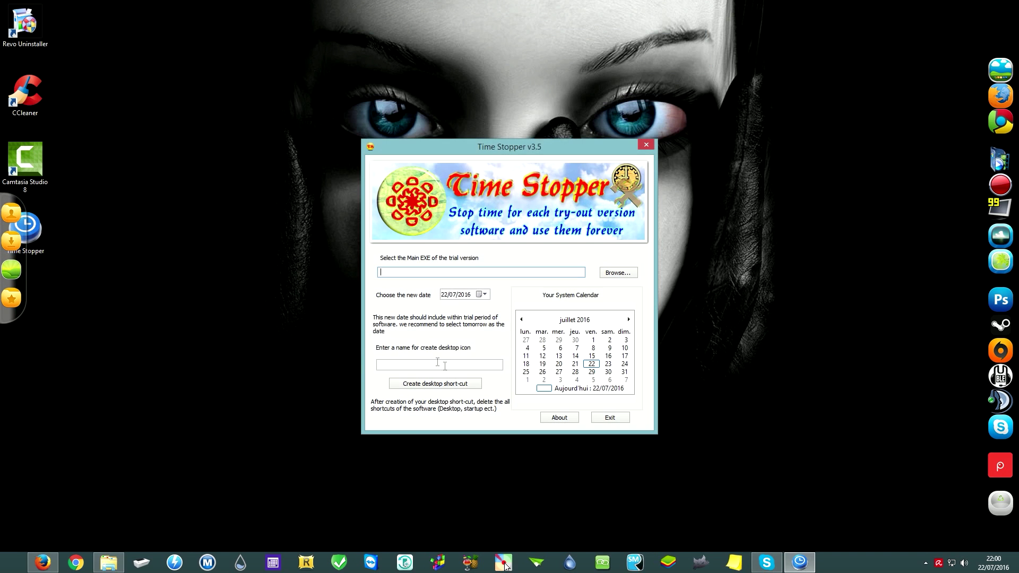
drag(530, 143, 504, 125)
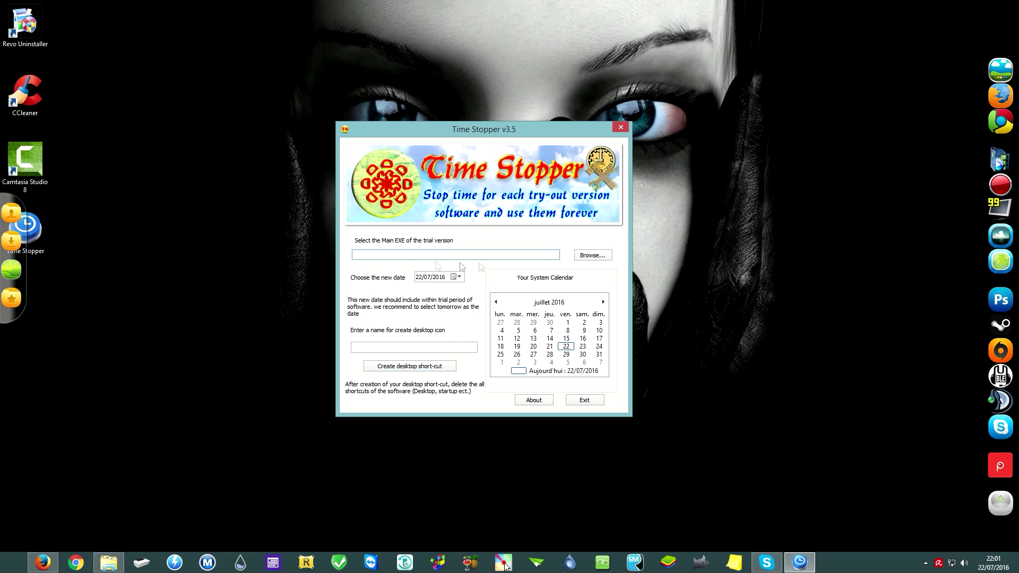
click(600, 258)
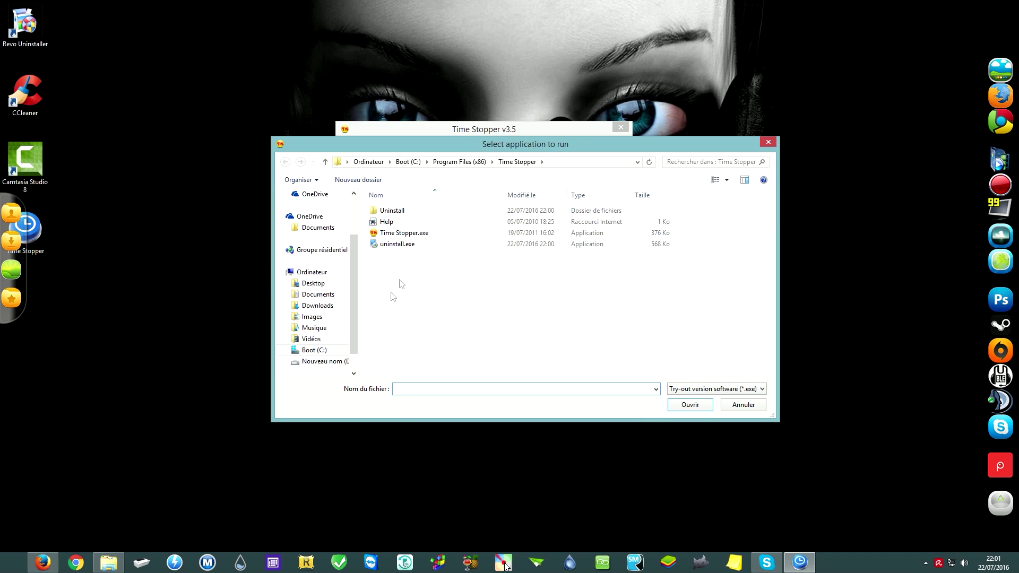
click(312, 350)
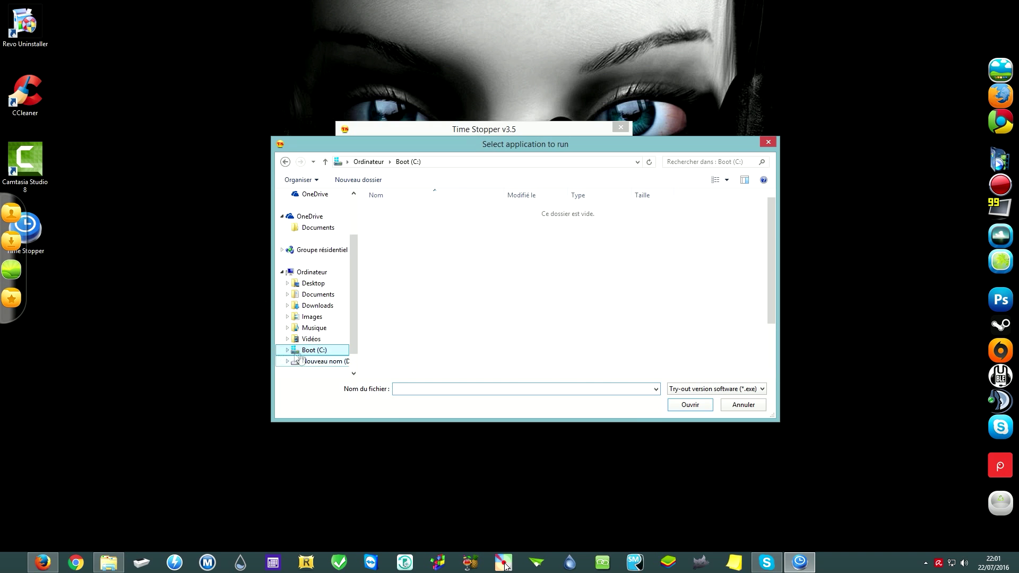
click(399, 323)
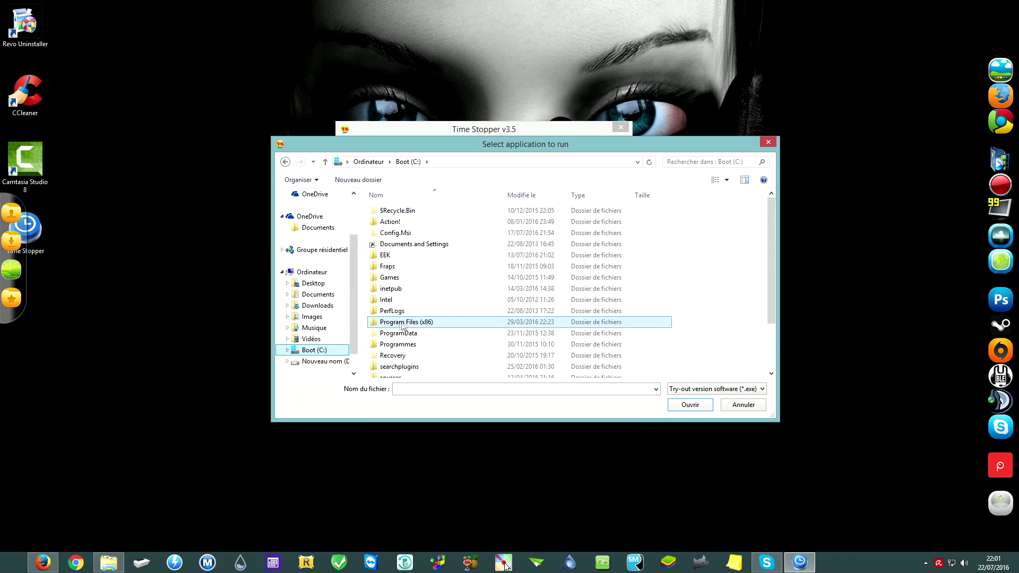
double_click(419, 326)
Choose CamtasiaStudio.exe in the TechSmith\Camtasia Studio 8 folder as the trial version's main EXE
scroll(419, 326, down, 7)
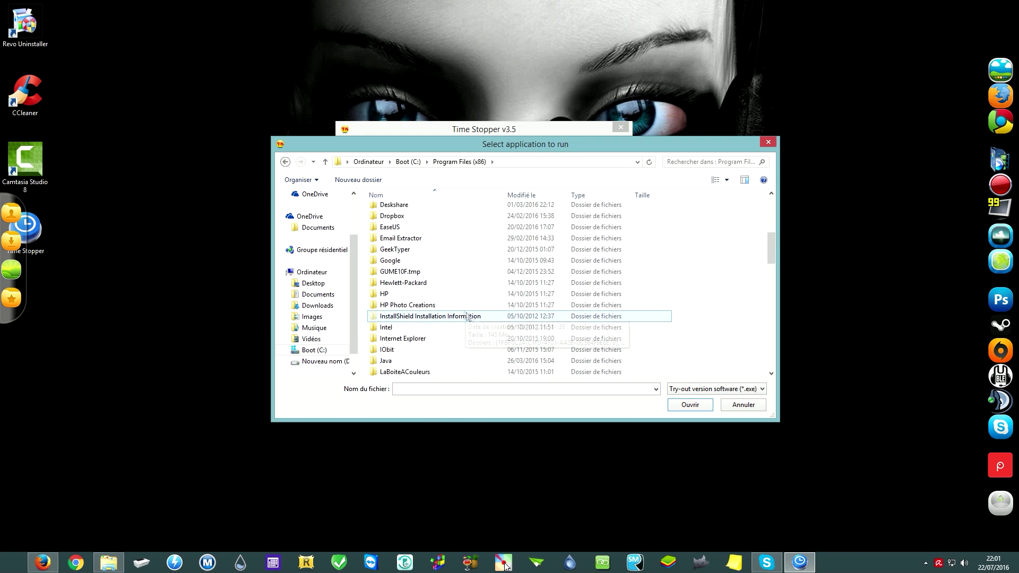
scroll(461, 311, down, 2)
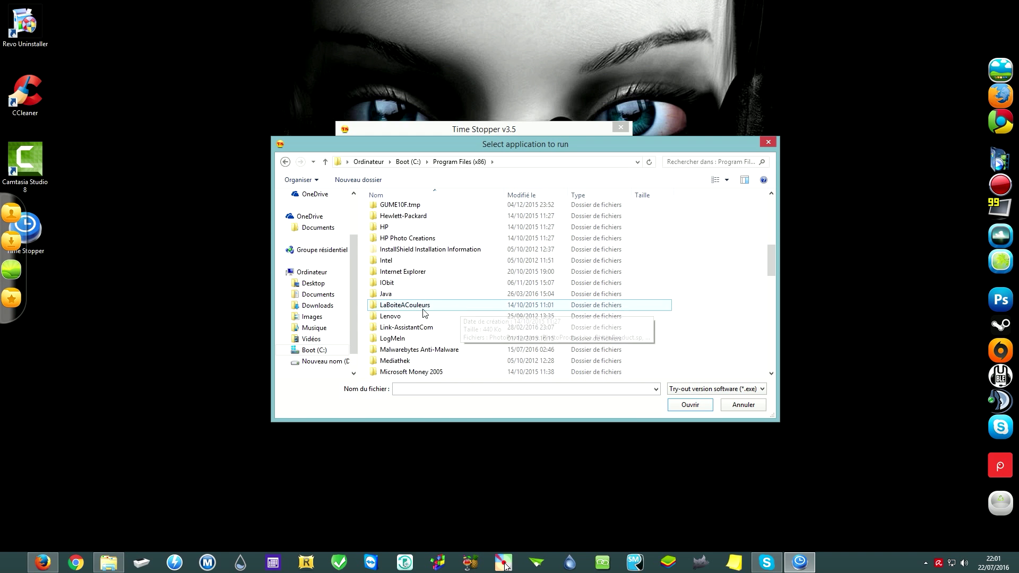
scroll(429, 343, down, 1)
scroll(429, 343, down, 6)
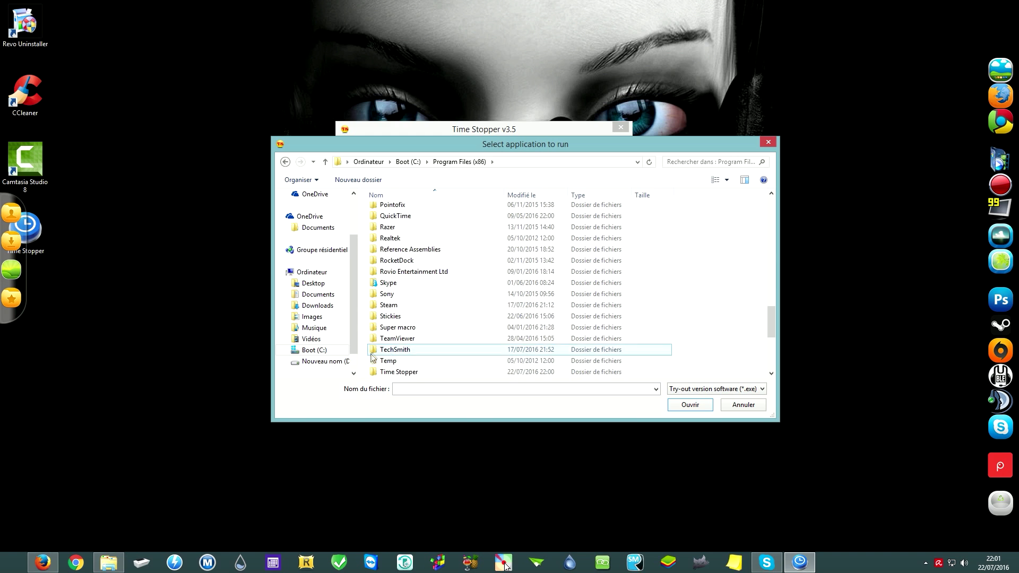
double_click(399, 351)
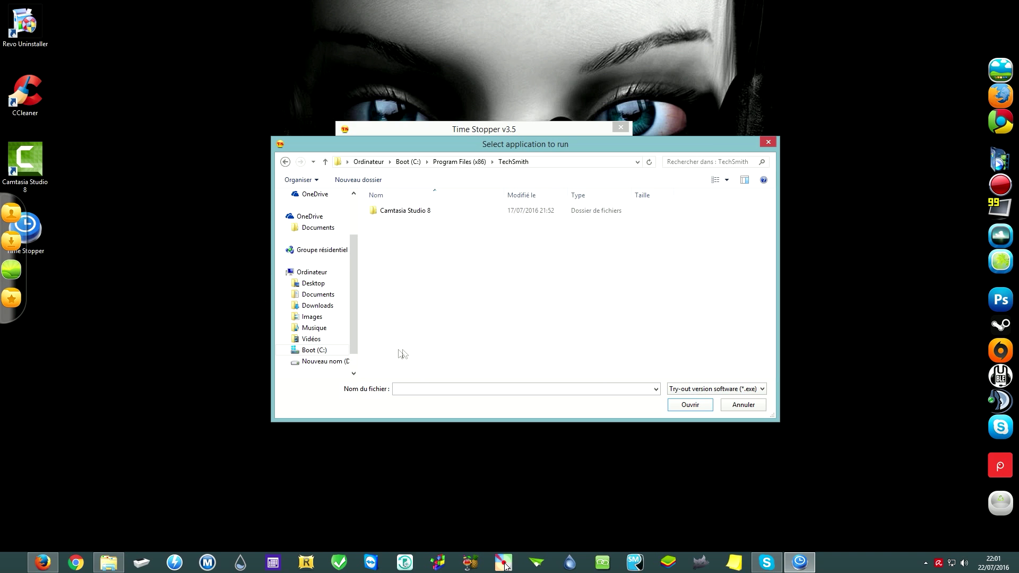
double_click(408, 211)
click(400, 335)
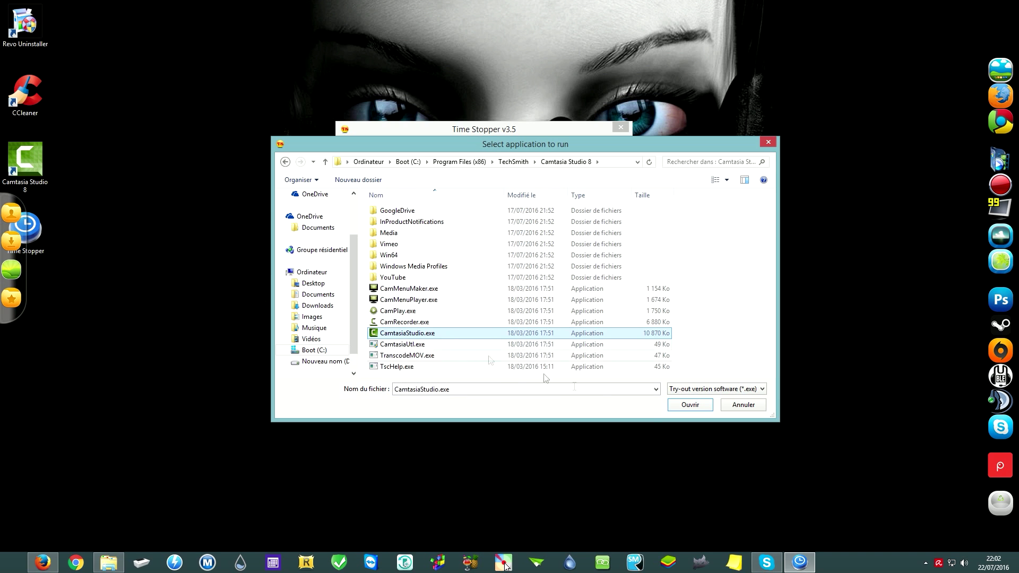
click(690, 405)
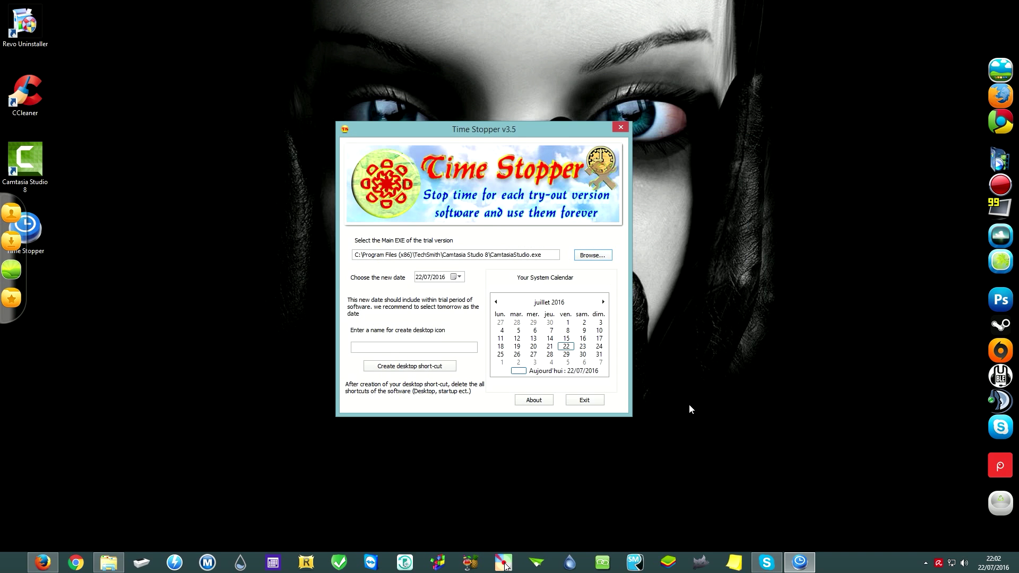
Set the new date to 17/07/2016 and select 17 July 2016 in the system calendar as well
click(459, 277)
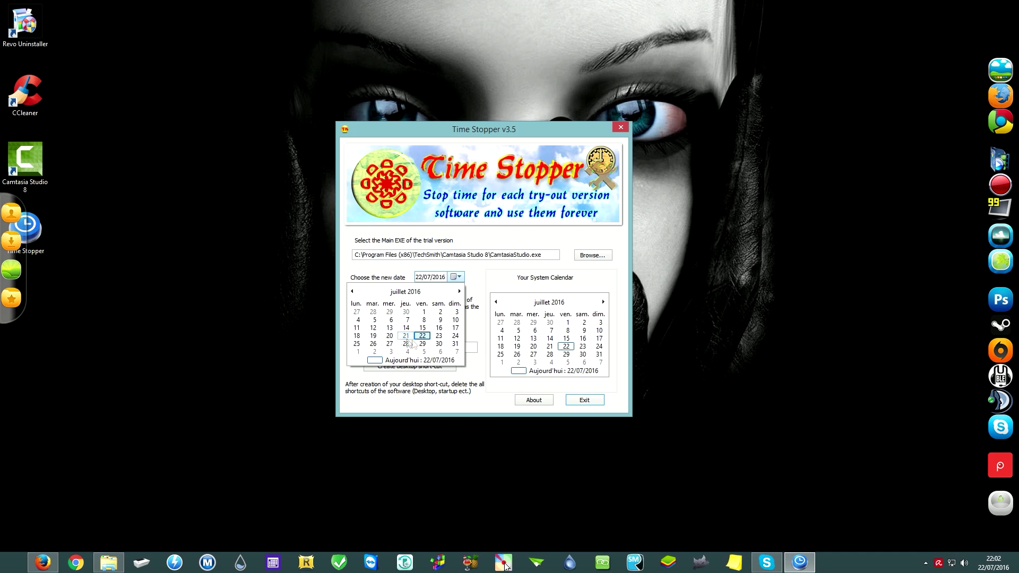
click(455, 328)
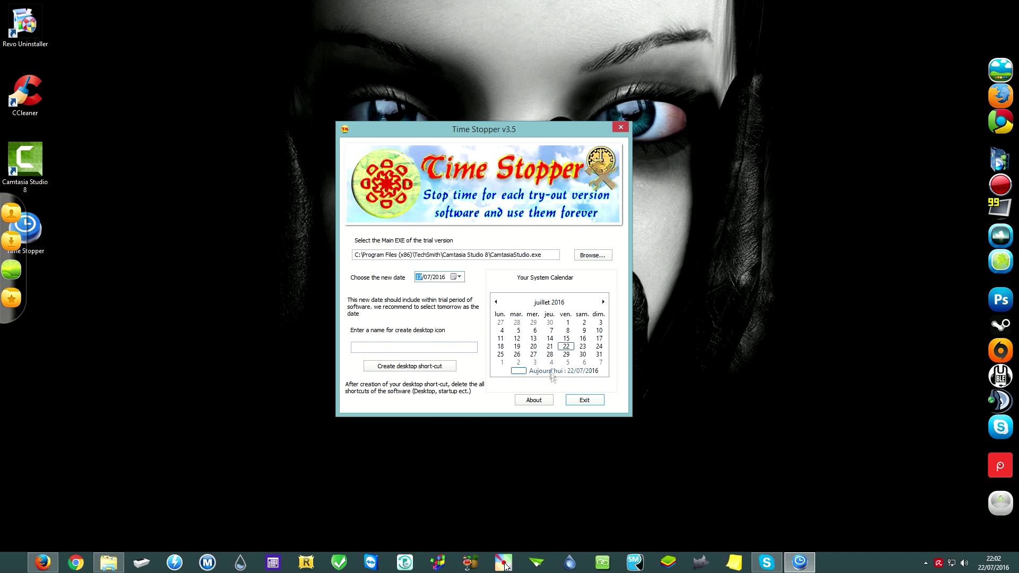
click(599, 339)
Create a desktop shortcut named camstop and exit Time Stopper
click(387, 347)
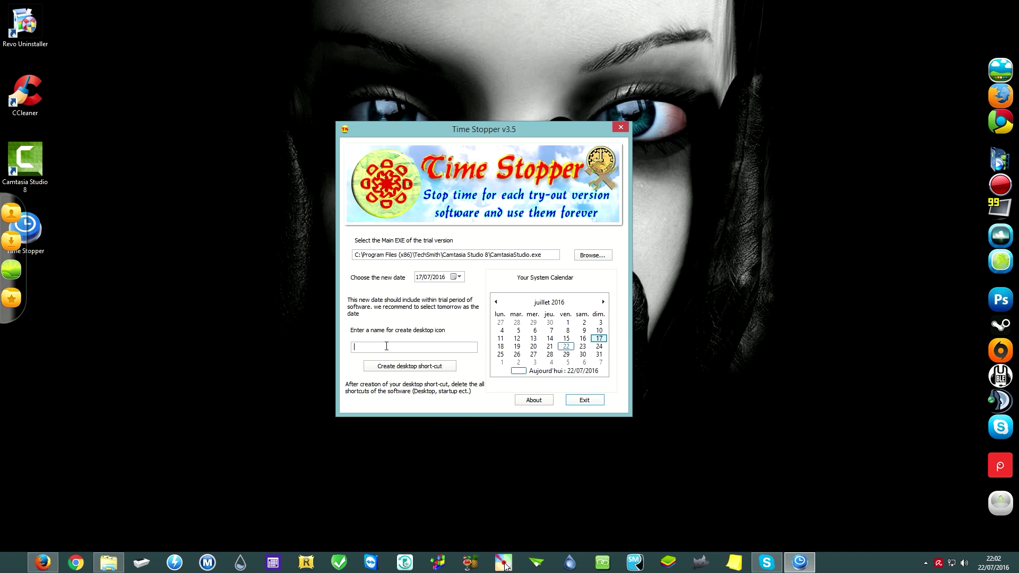
text(camstop)
click(408, 367)
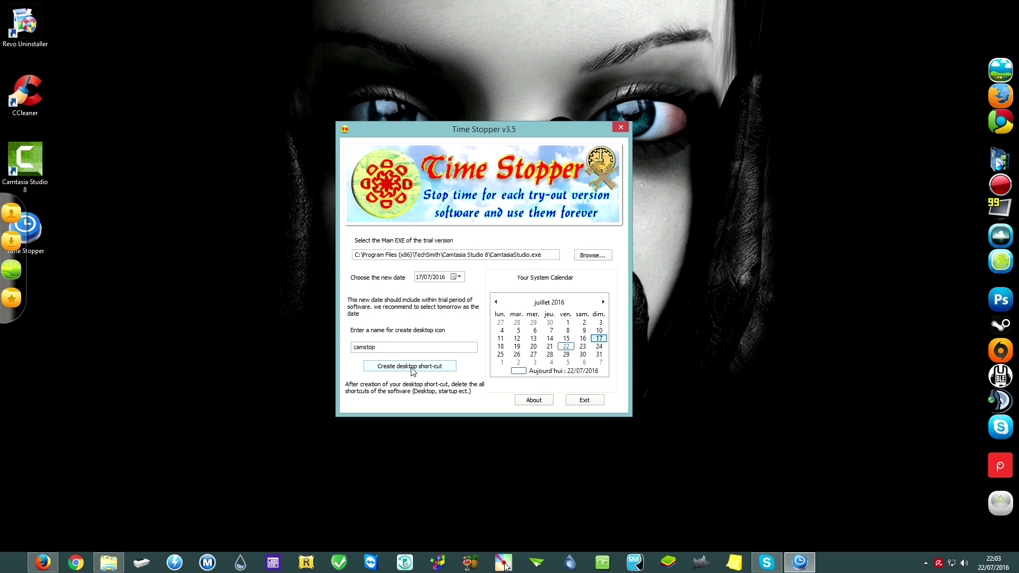
click(586, 401)
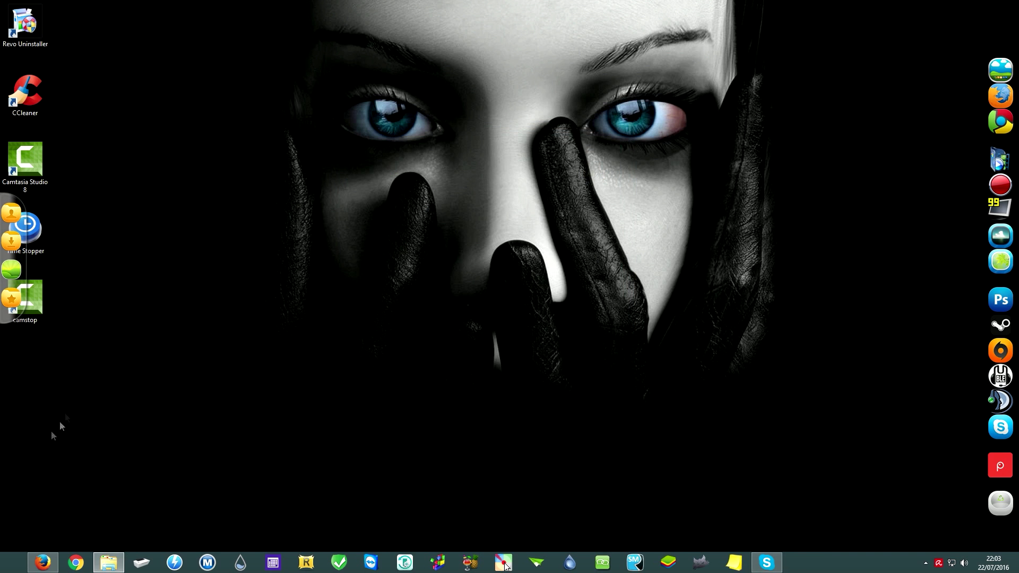
Move the camstop shortcut away from the other desktop icons and launch Camtasia Studio from it with the evaluation option
click(22, 157)
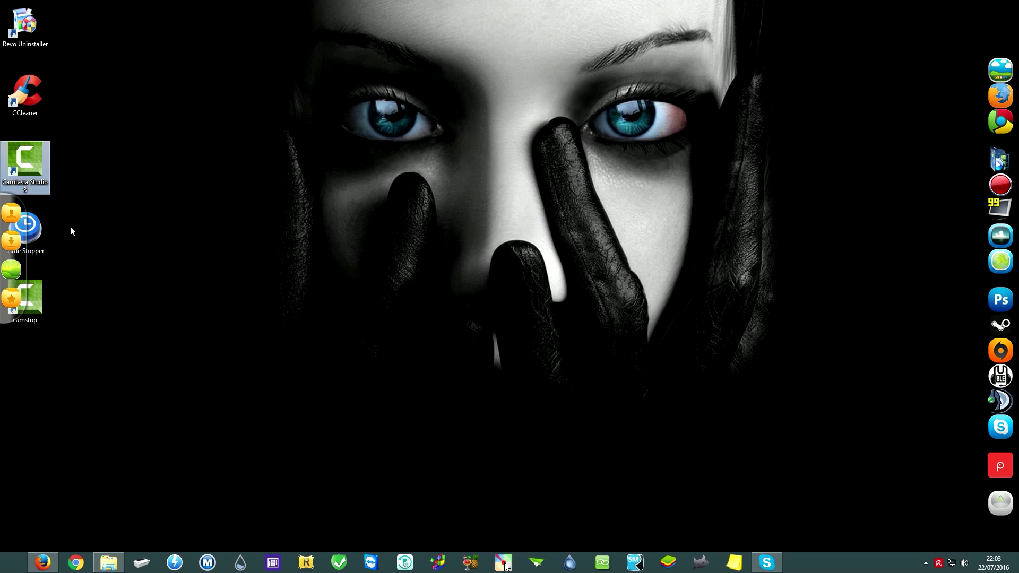
click(29, 302)
drag(45, 340, 80, 370)
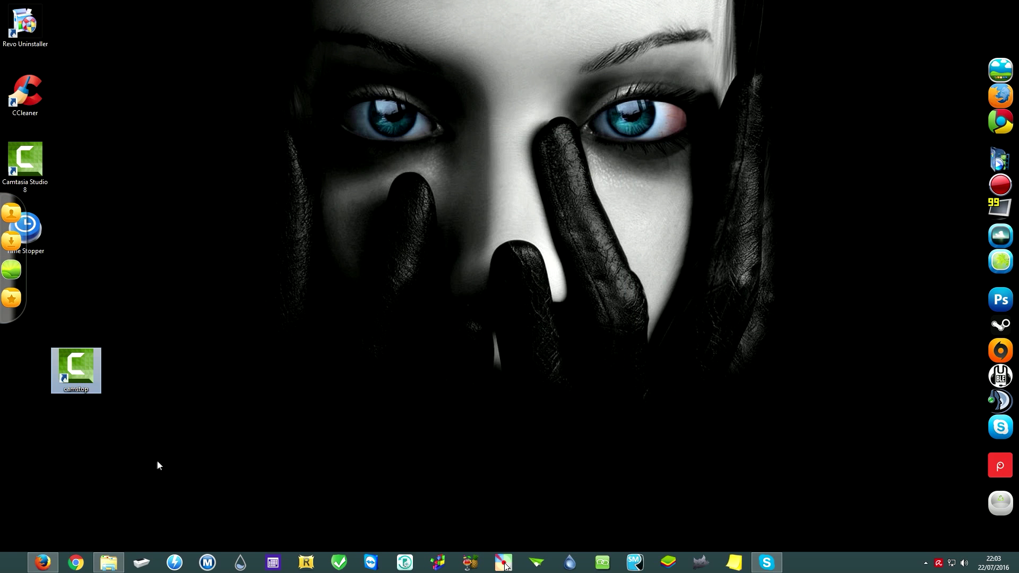
double_click(88, 371)
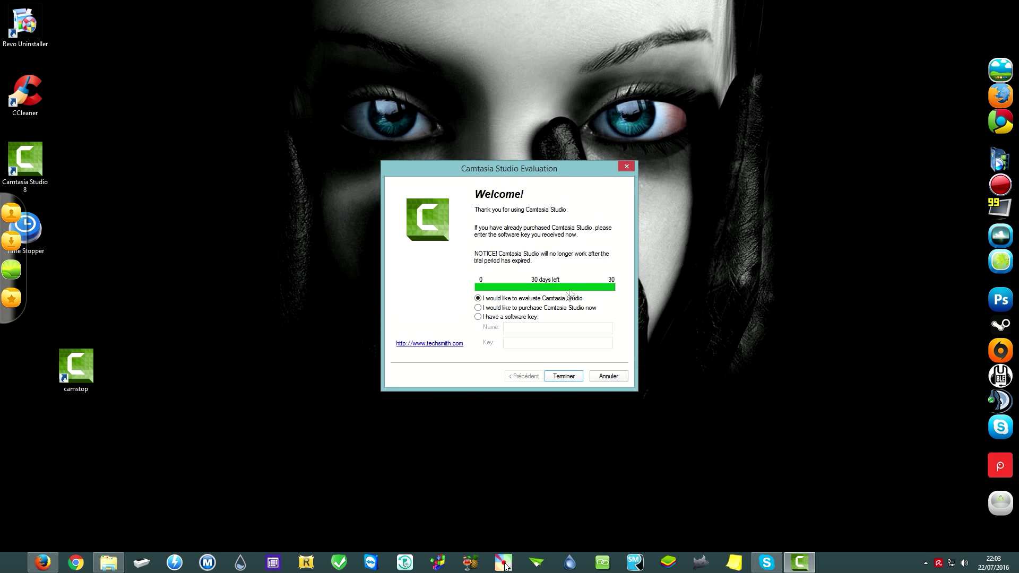
click(563, 376)
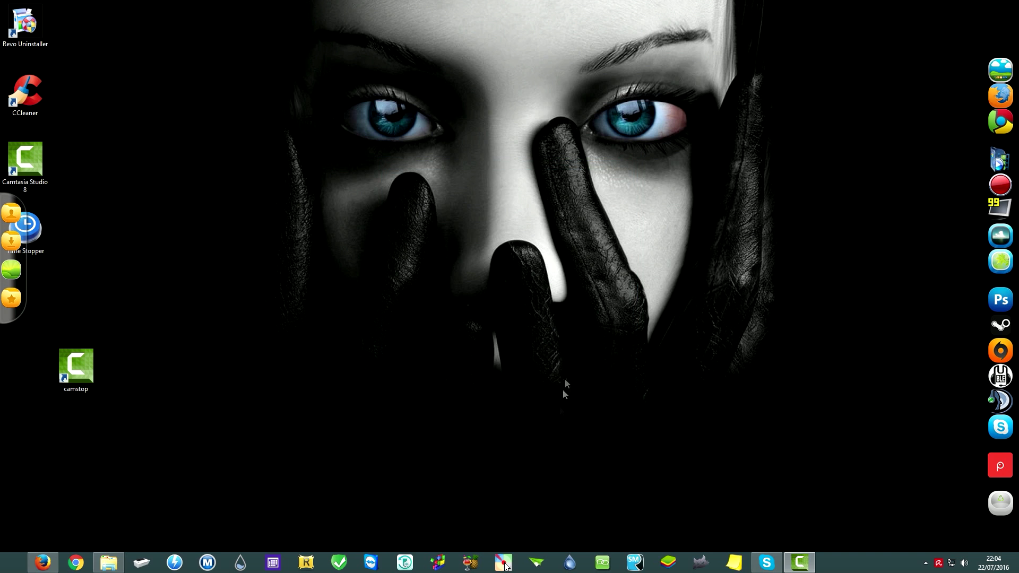